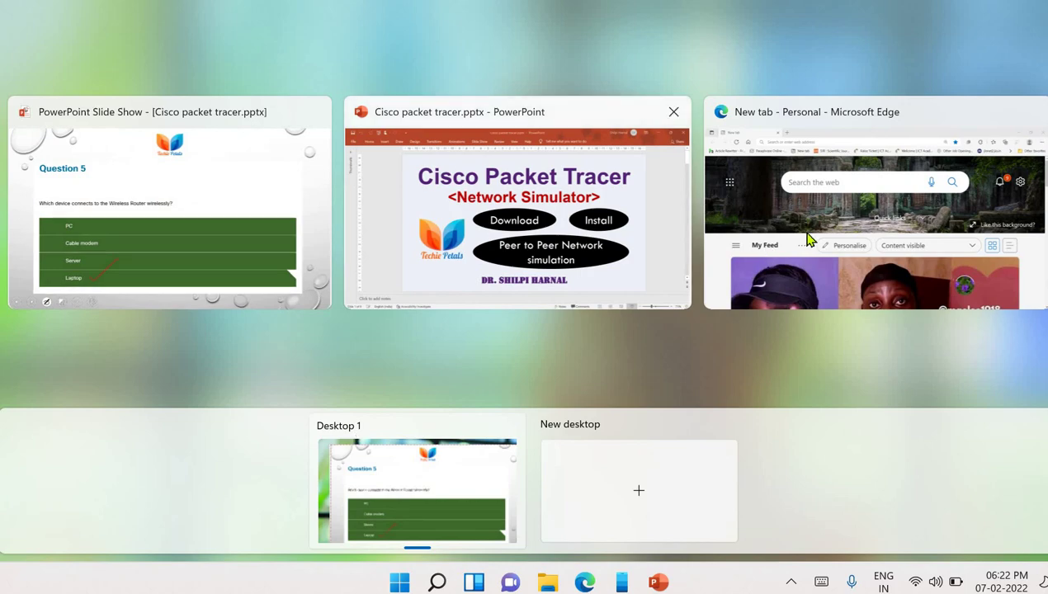
- In Edge, go to netacad.com and scroll to the course category icons, including Packet Tracer
{"action": "left_click", "coordinate": [804, 231]}
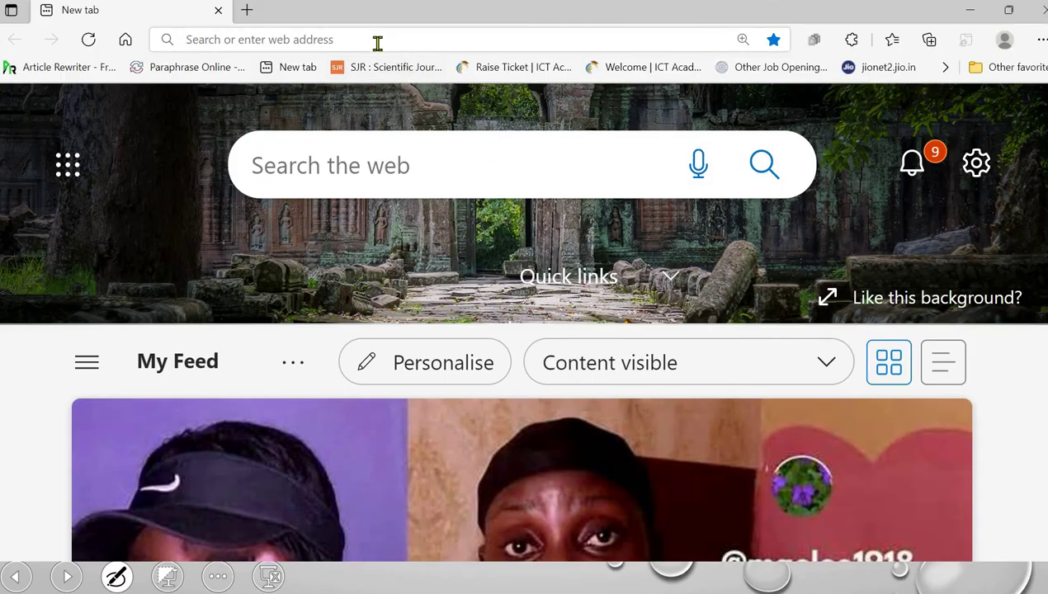
{"action": "left_click", "coordinate": [381, 37]}
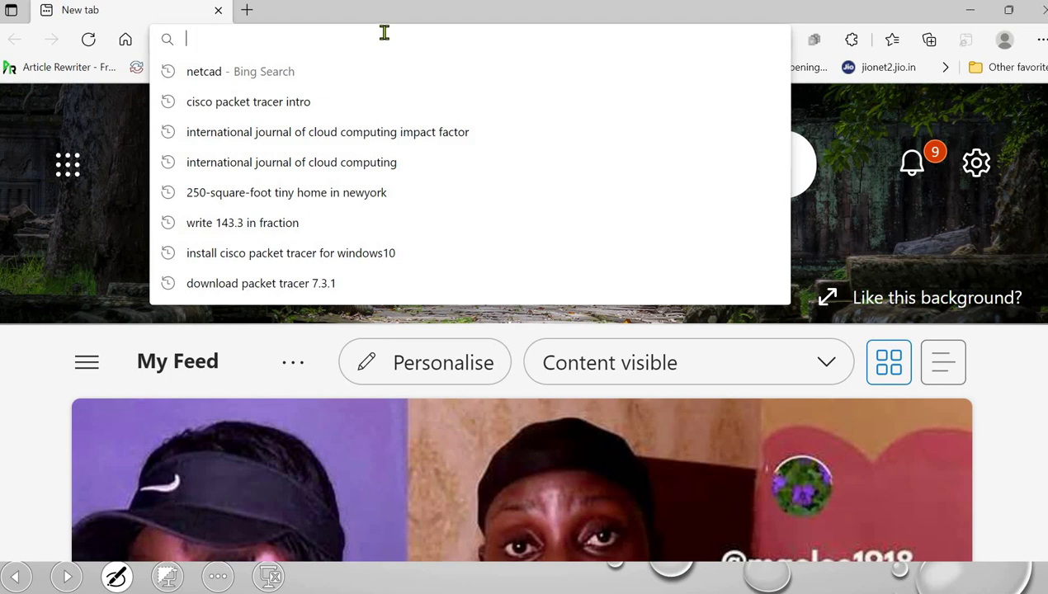
{"action": "type", "text": "net"}
{"action": "key", "text": "Return"}
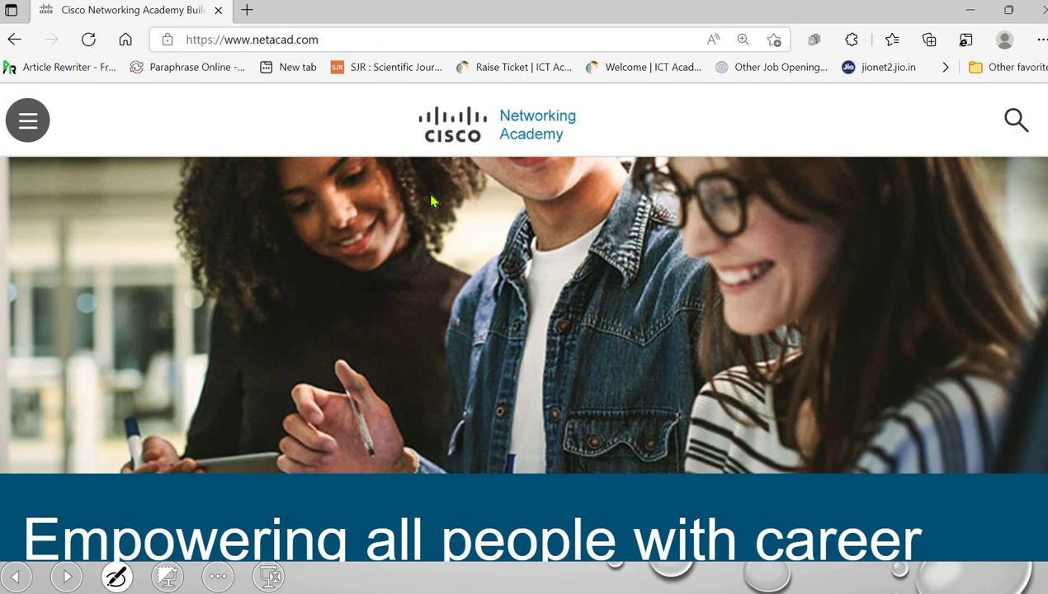
{"action": "scroll", "coordinate": [504, 285], "scroll_direction": "down", "scroll_amount": 12}
{"action": "scroll", "coordinate": [525, 301], "scroll_direction": "down", "scroll_amount": 6}
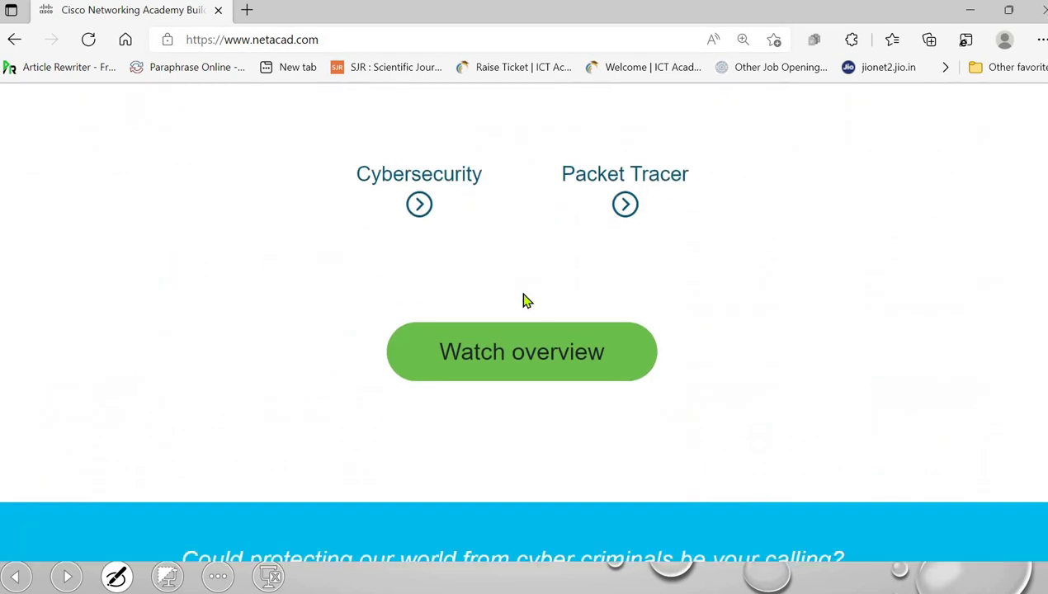
{"action": "scroll", "coordinate": [791, 308], "scroll_direction": "up", "scroll_amount": 2}
{"action": "scroll", "coordinate": [761, 351], "scroll_direction": "up", "scroll_amount": 2}
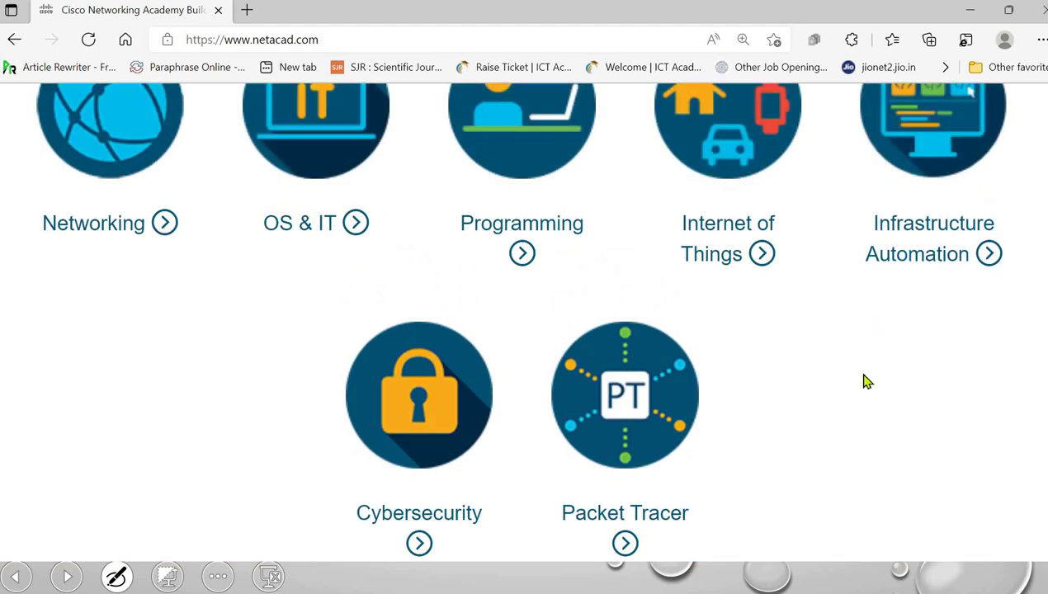
{"action": "scroll", "coordinate": [851, 381], "scroll_direction": "up", "scroll_amount": 1}
{"action": "scroll", "coordinate": [833, 373], "scroll_direction": "down", "scroll_amount": 1}
- Open the Packet Tracer course page and scroll through its overview
{"action": "left_click", "coordinate": [656, 427]}
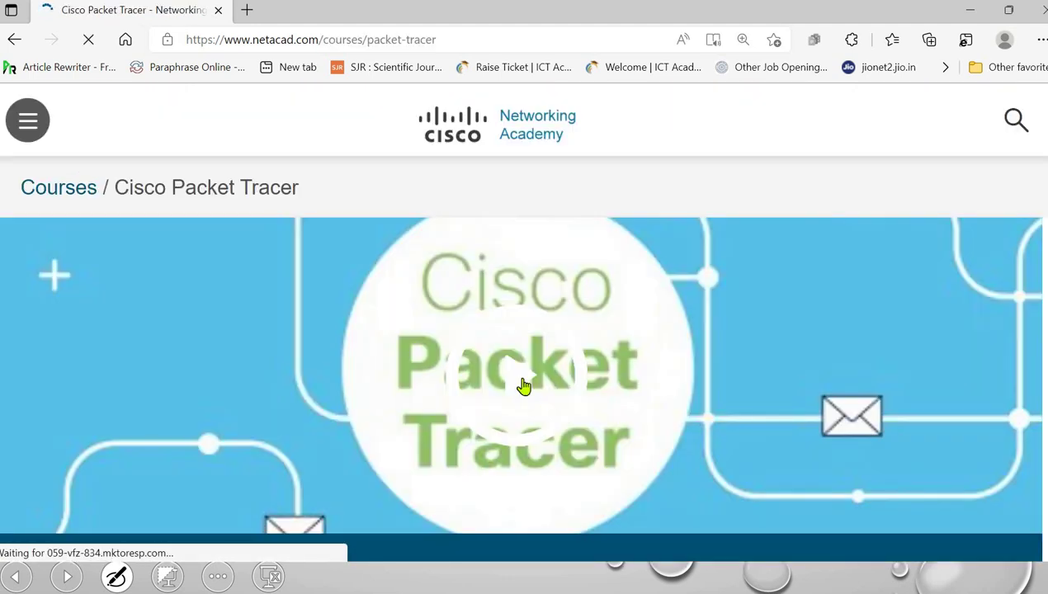
{"action": "scroll", "coordinate": [732, 328], "scroll_direction": "down", "scroll_amount": 4}
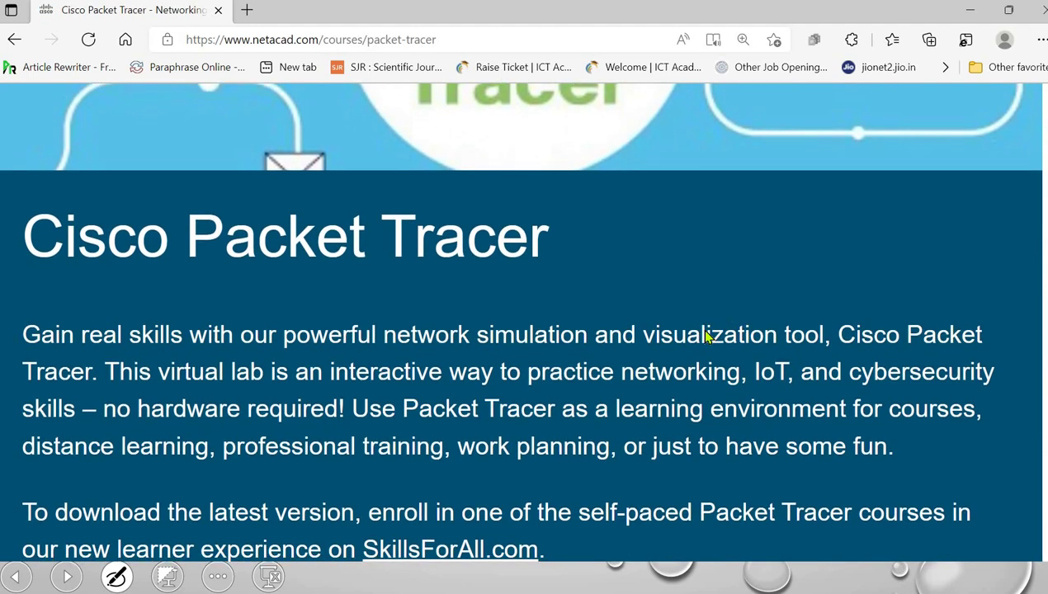
{"action": "scroll", "coordinate": [697, 333], "scroll_direction": "down", "scroll_amount": 3}
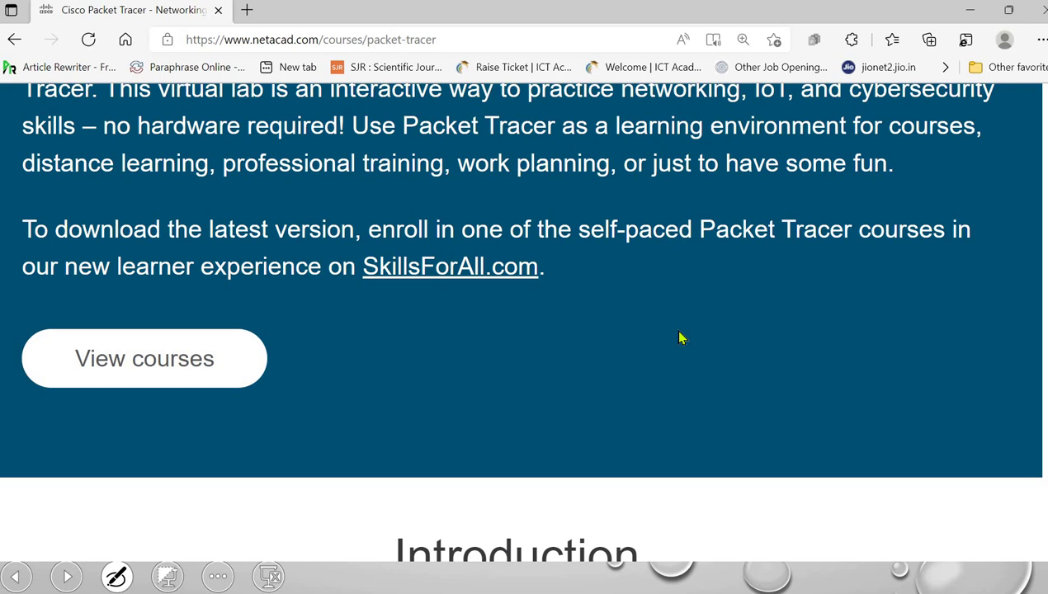
{"action": "scroll", "coordinate": [680, 338], "scroll_direction": "down", "scroll_amount": 6}
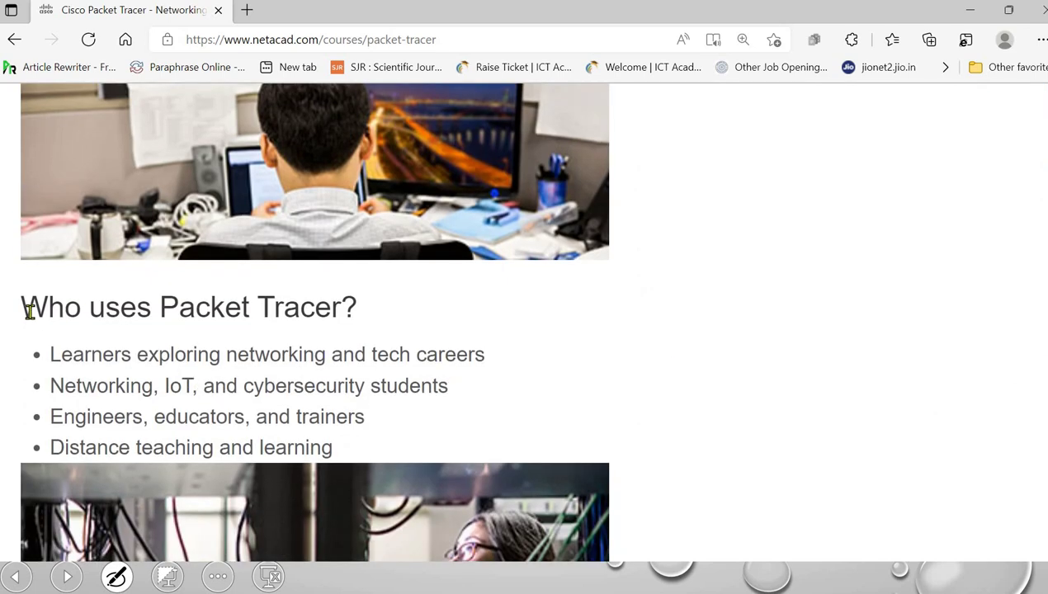
{"action": "left_click_drag", "start_coordinate": [27, 311], "coordinate": [416, 306]}
{"action": "scroll", "coordinate": [479, 322], "scroll_direction": "down", "scroll_amount": 3}
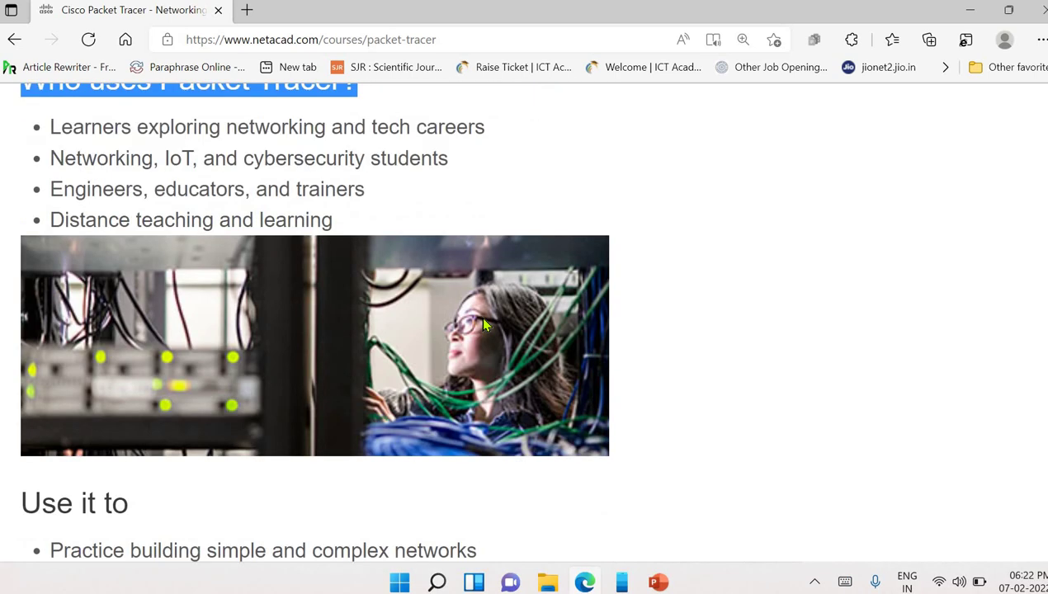
{"action": "scroll", "coordinate": [484, 322], "scroll_direction": "down", "scroll_amount": 3}
- Highlight the note about enrolling to download Packet Tracer and scroll down to the course listing
{"action": "left_click_drag", "start_coordinate": [28, 237], "coordinate": [179, 235]}
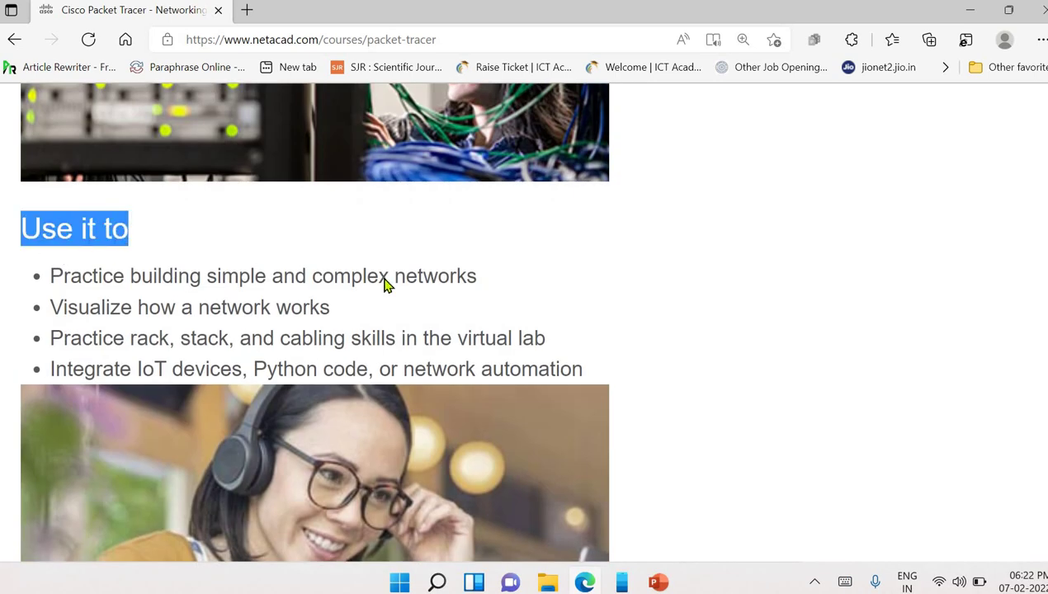
{"action": "scroll", "coordinate": [434, 306], "scroll_direction": "down", "scroll_amount": 5}
{"action": "scroll", "coordinate": [33, 281], "scroll_direction": "down", "scroll_amount": 1}
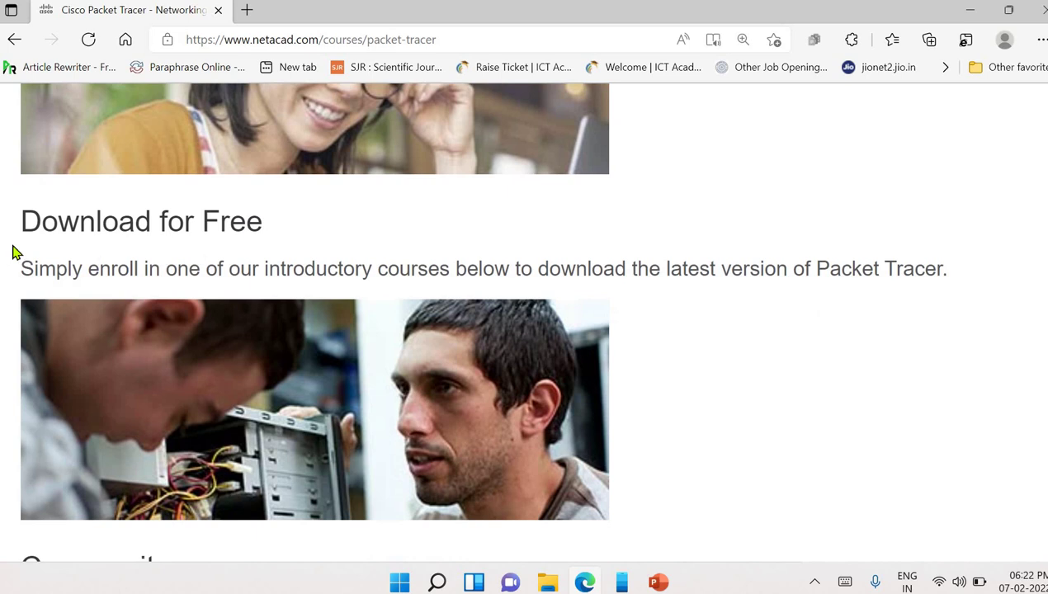
{"action": "left_click_drag", "start_coordinate": [22, 222], "coordinate": [297, 224]}
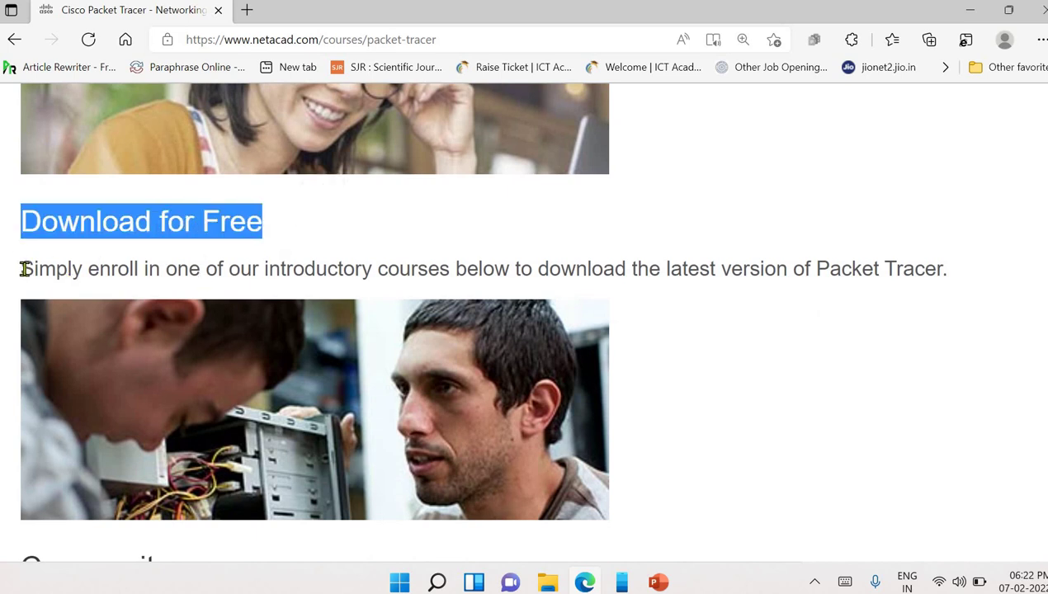
{"action": "left_click_drag", "start_coordinate": [25, 269], "coordinate": [955, 277]}
{"action": "scroll", "coordinate": [825, 375], "scroll_direction": "down", "scroll_amount": 3}
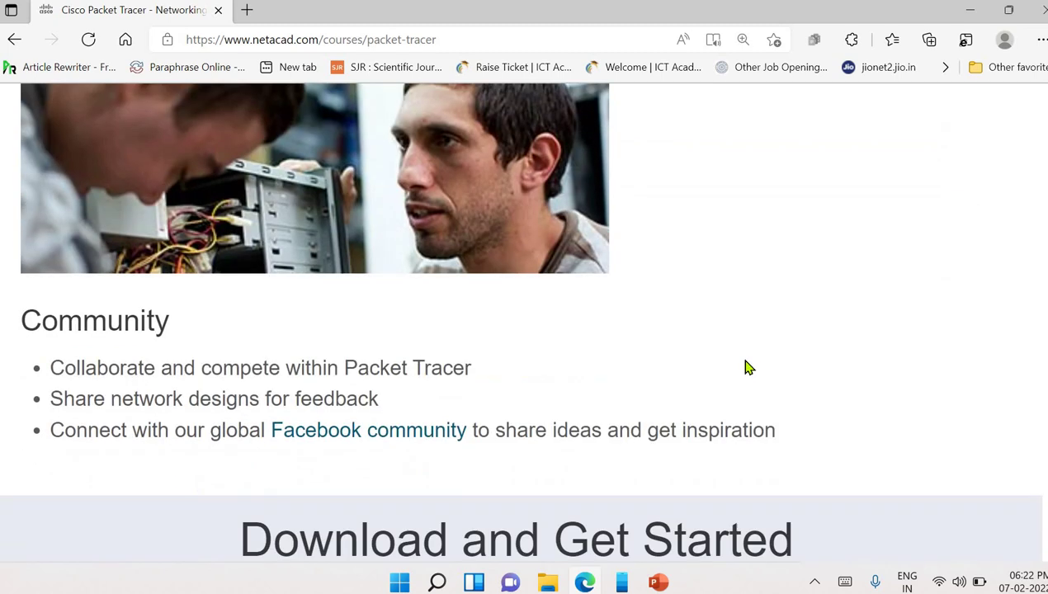
{"action": "scroll", "coordinate": [701, 359], "scroll_direction": "down", "scroll_amount": 7}
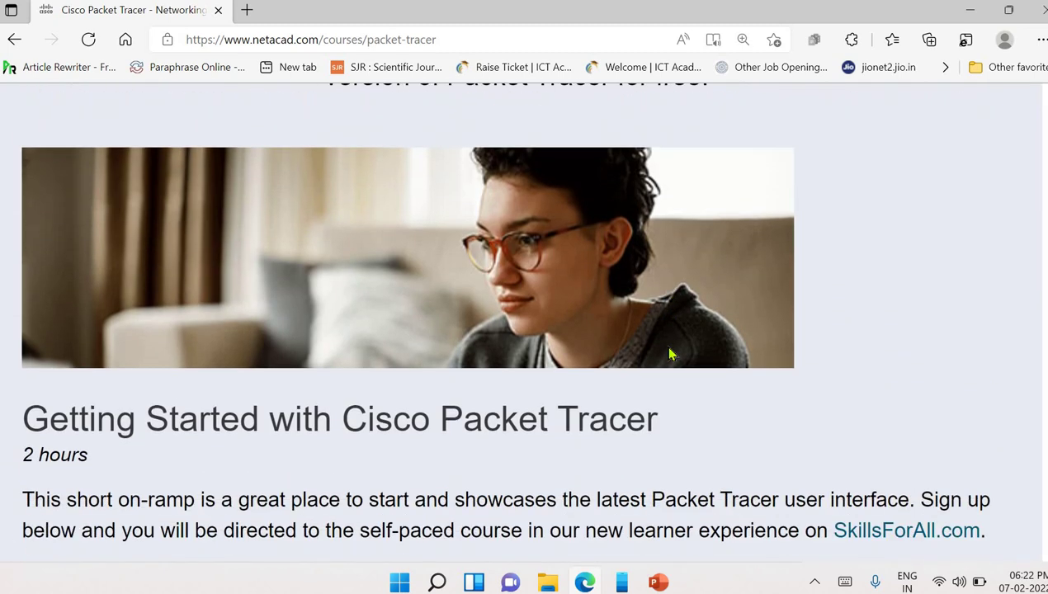
{"action": "scroll", "coordinate": [670, 353], "scroll_direction": "down", "scroll_amount": 1}
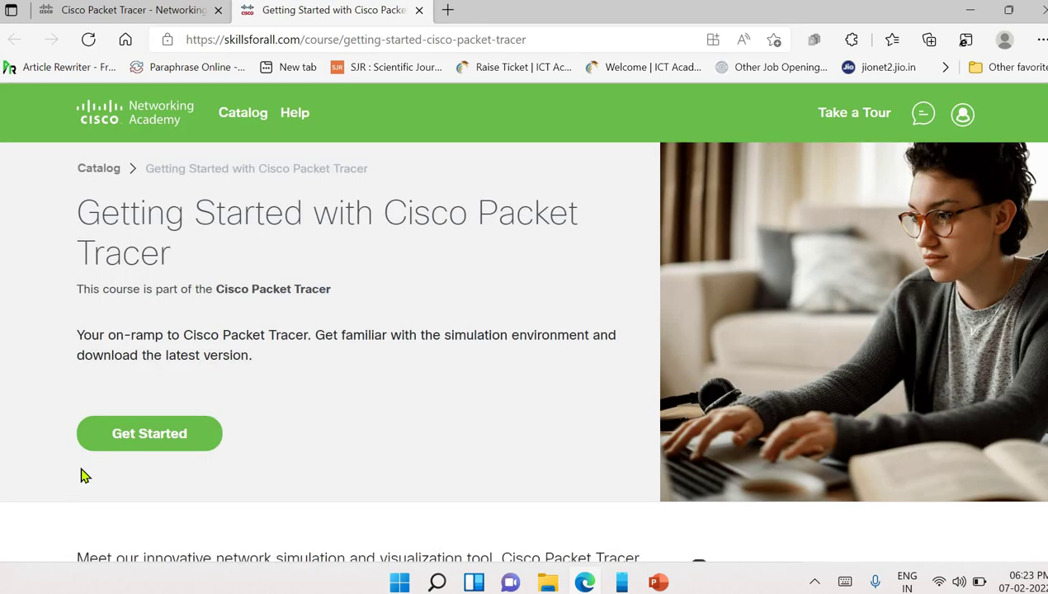
- Choose Get Started and log in with the saved e-mail and the account password
{"action": "left_click", "coordinate": [117, 442]}
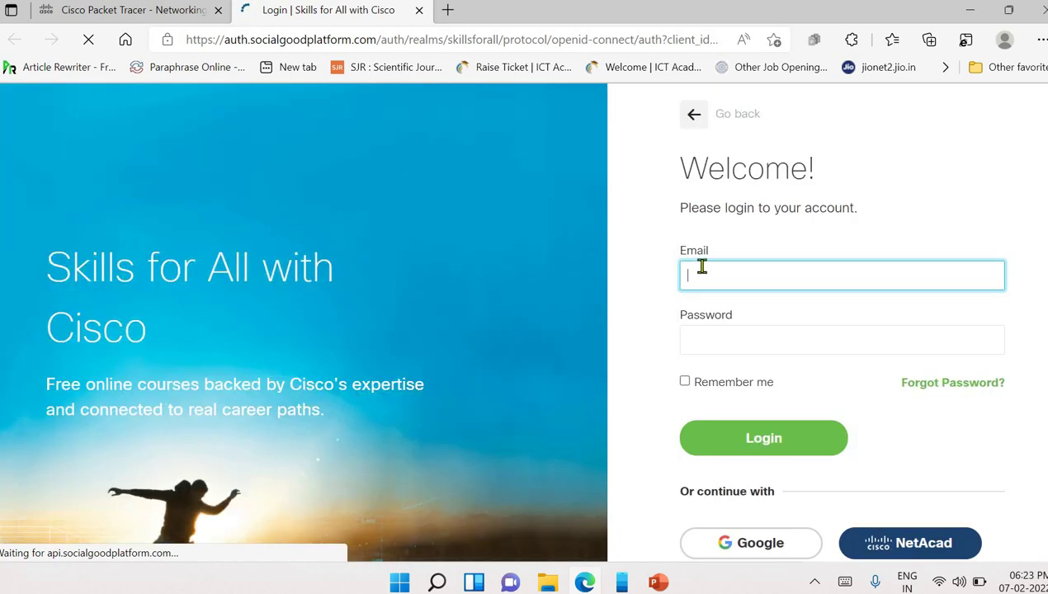
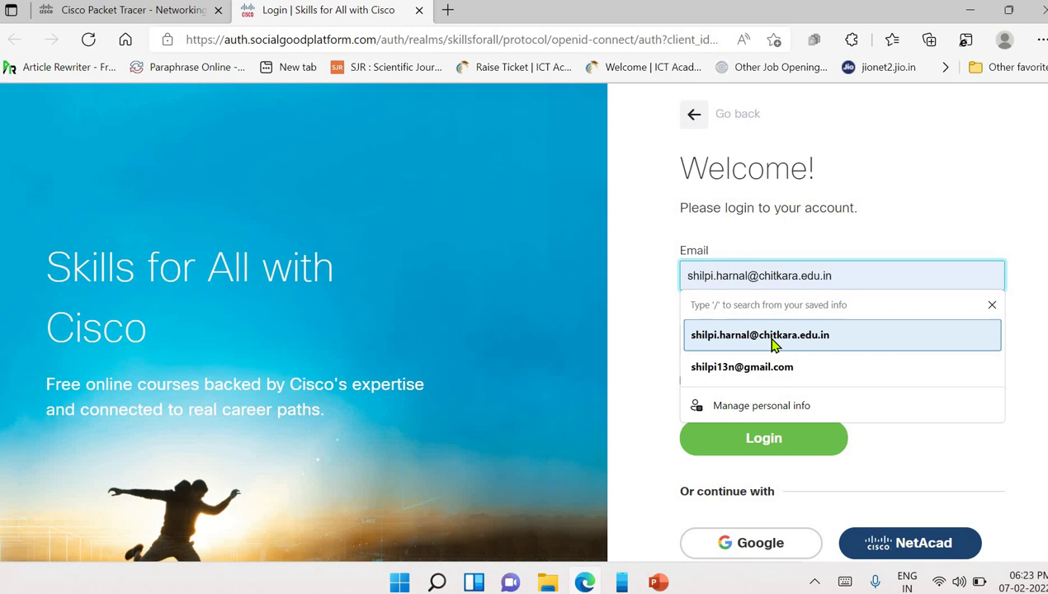
{"action": "left_click", "coordinate": [774, 339]}
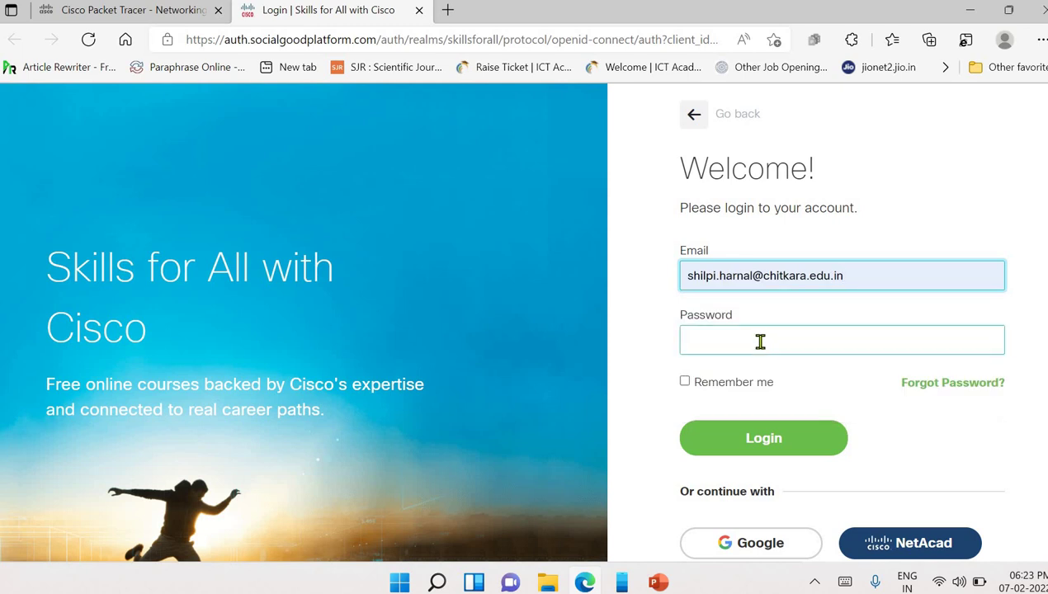
{"action": "left_click", "coordinate": [760, 341]}
{"action": "scroll", "coordinate": [929, 448], "scroll_direction": "down", "scroll_amount": 1}
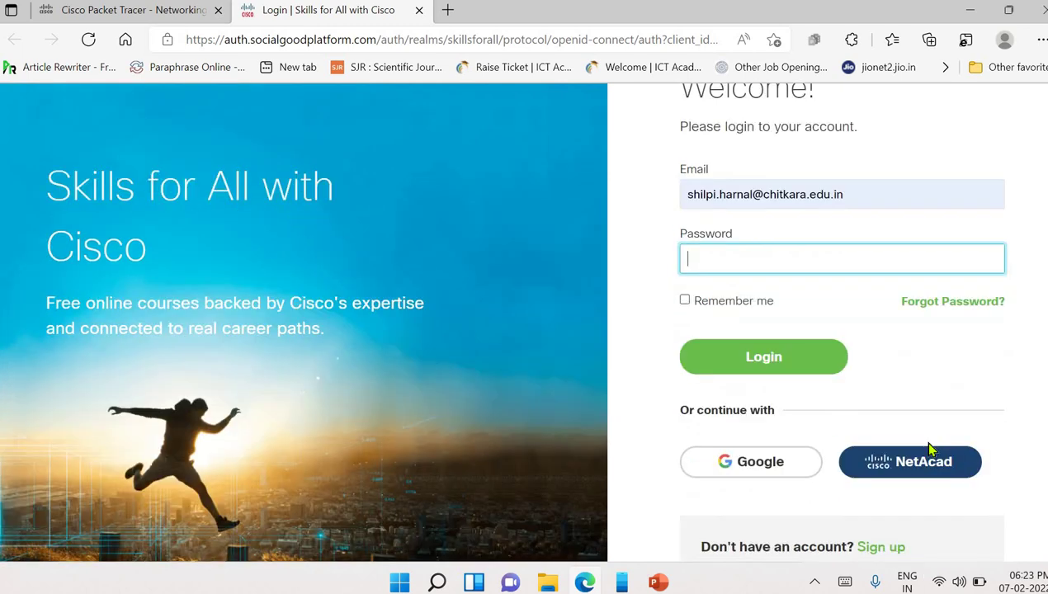
{"action": "scroll", "coordinate": [924, 454], "scroll_direction": "down", "scroll_amount": 1}
{"action": "scroll", "coordinate": [891, 477], "scroll_direction": "up", "scroll_amount": 1}
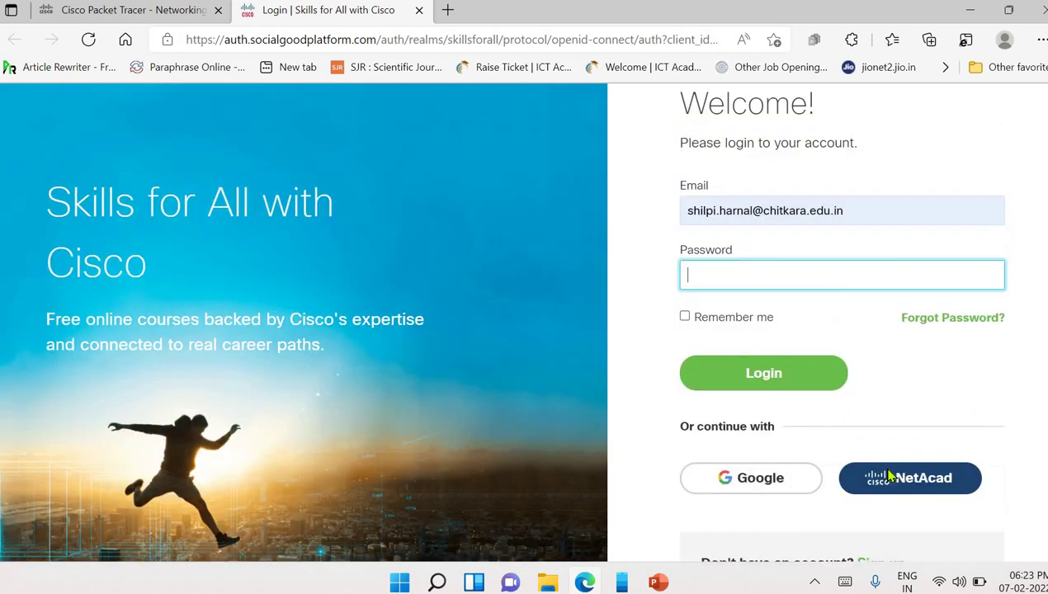
{"action": "scroll", "coordinate": [890, 476], "scroll_direction": "up", "scroll_amount": 1}
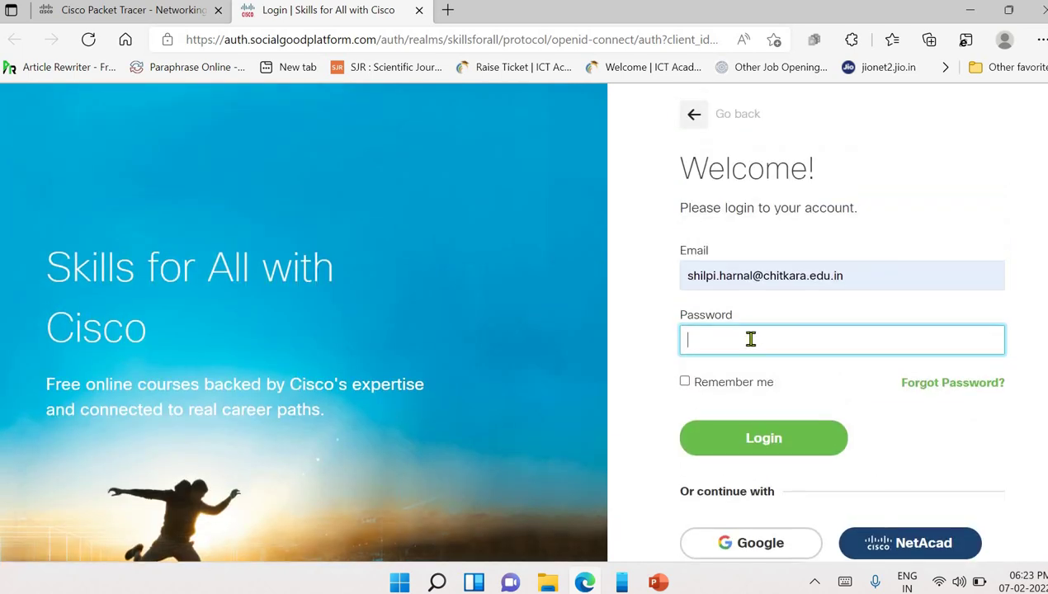
{"action": "type", "text": "•"}
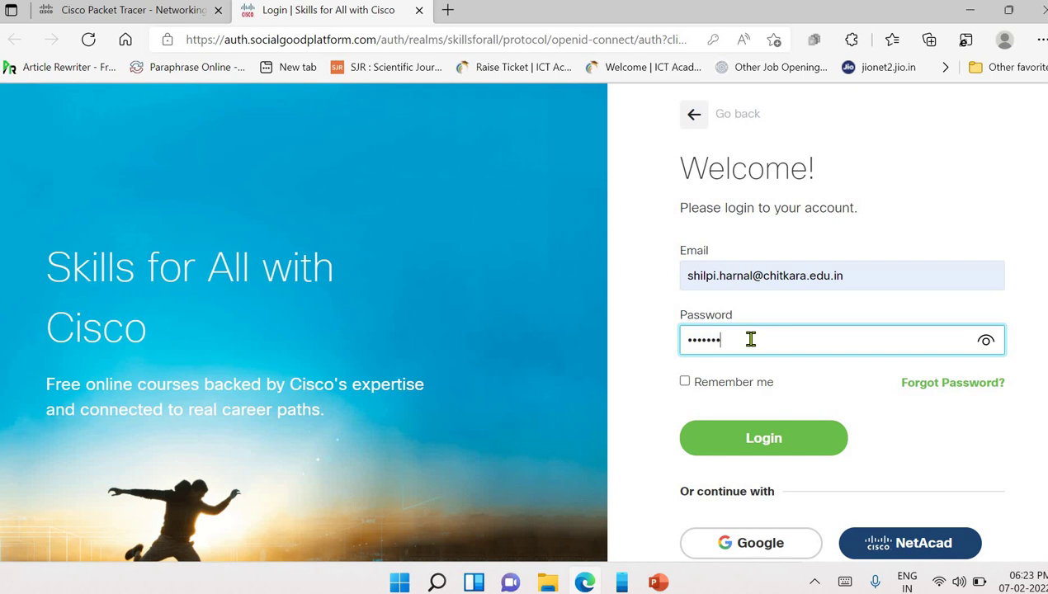
{"action": "key", "text": "Return"}
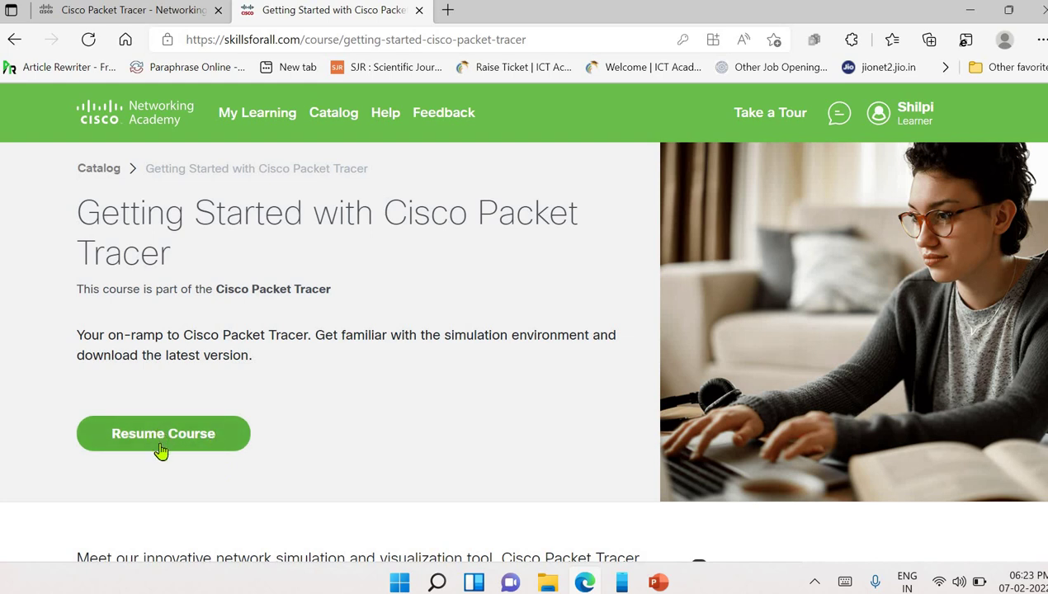
- Resume the Getting Started with Cisco Packet Tracer course and open the Introduction module
{"action": "left_click", "coordinate": [162, 445]}
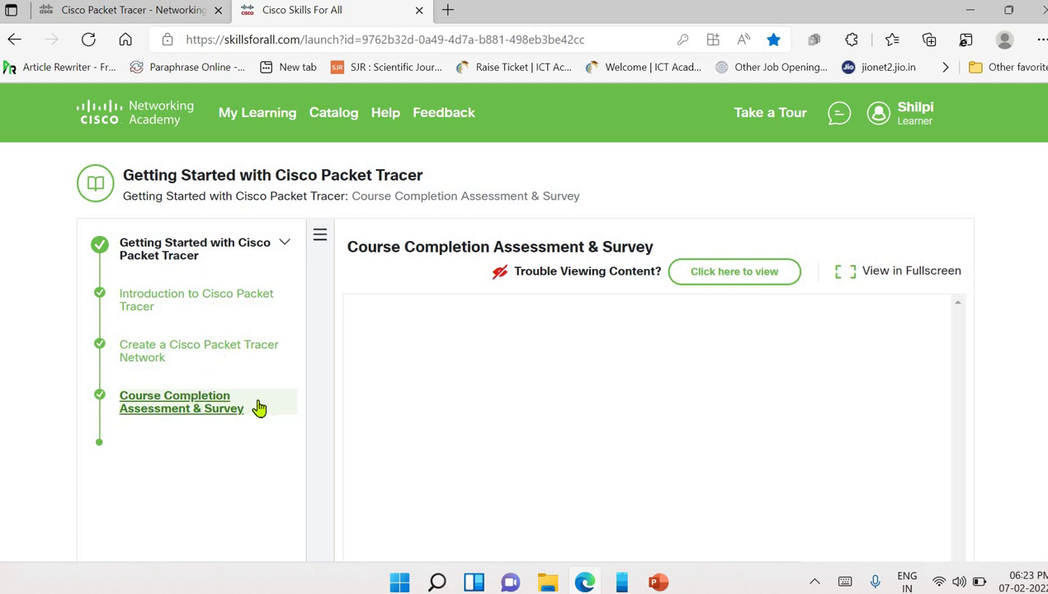
{"action": "left_click", "coordinate": [157, 419]}
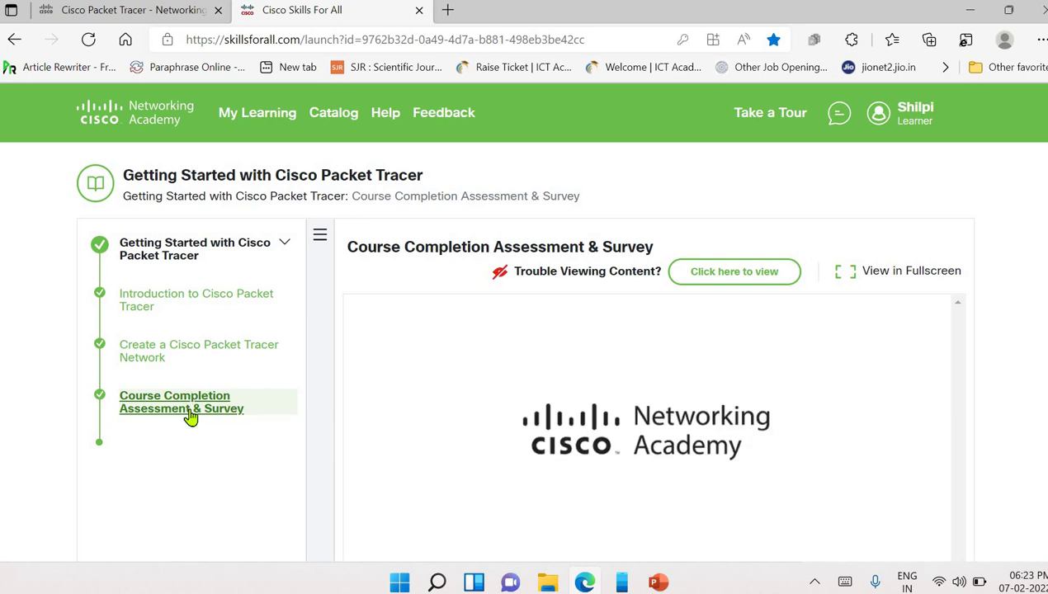
{"action": "left_click", "coordinate": [189, 306]}
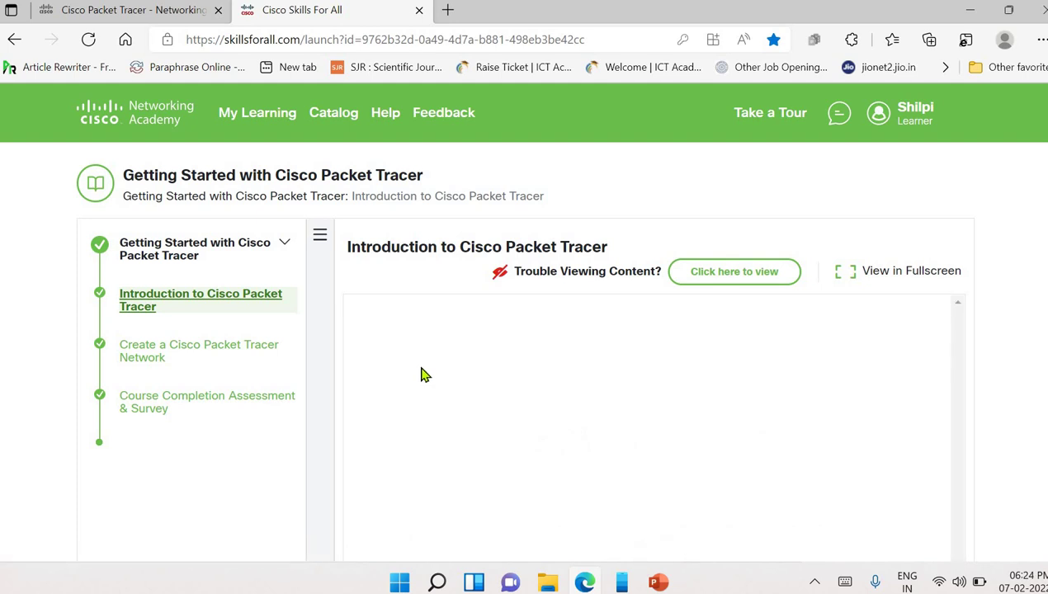
{"action": "scroll", "coordinate": [578, 393], "scroll_direction": "down", "scroll_amount": 3}
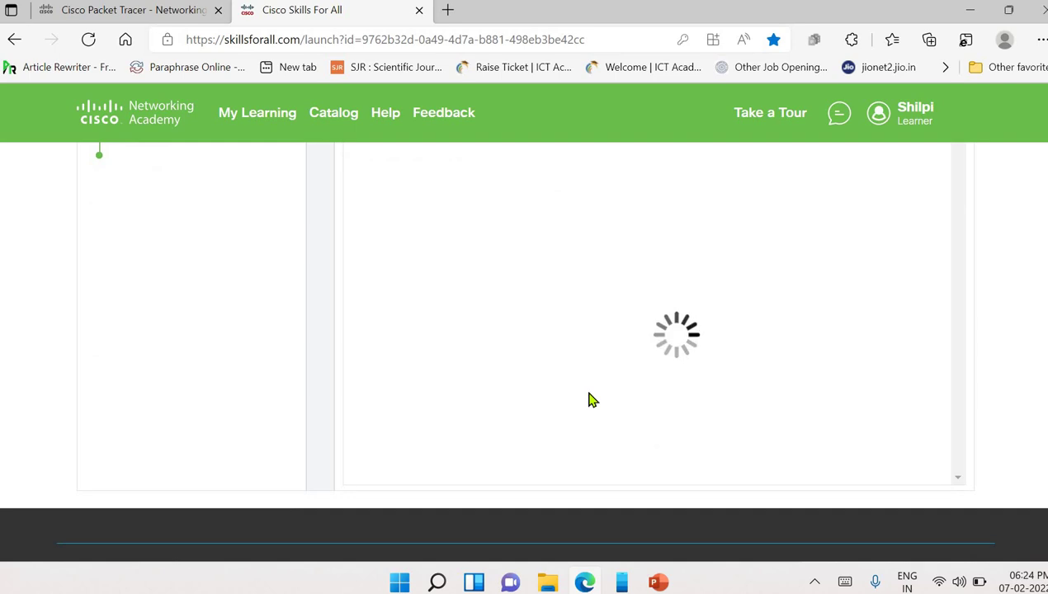
{"action": "scroll", "coordinate": [591, 399], "scroll_direction": "up", "scroll_amount": 3}
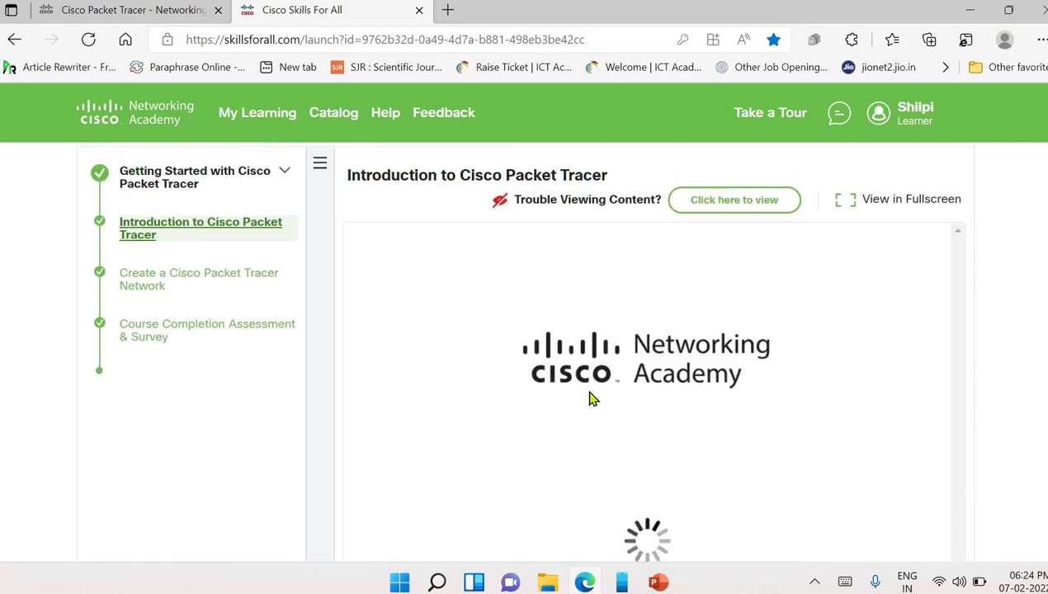
{"action": "scroll", "coordinate": [590, 400], "scroll_direction": "down", "scroll_amount": 2}
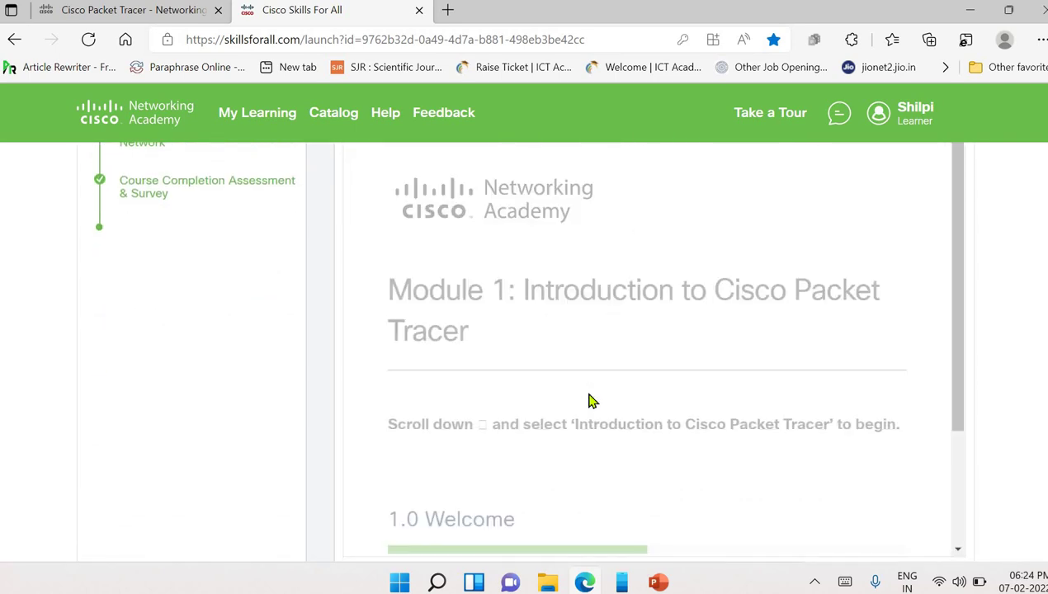
{"action": "scroll", "coordinate": [590, 400], "scroll_direction": "down", "scroll_amount": 5}
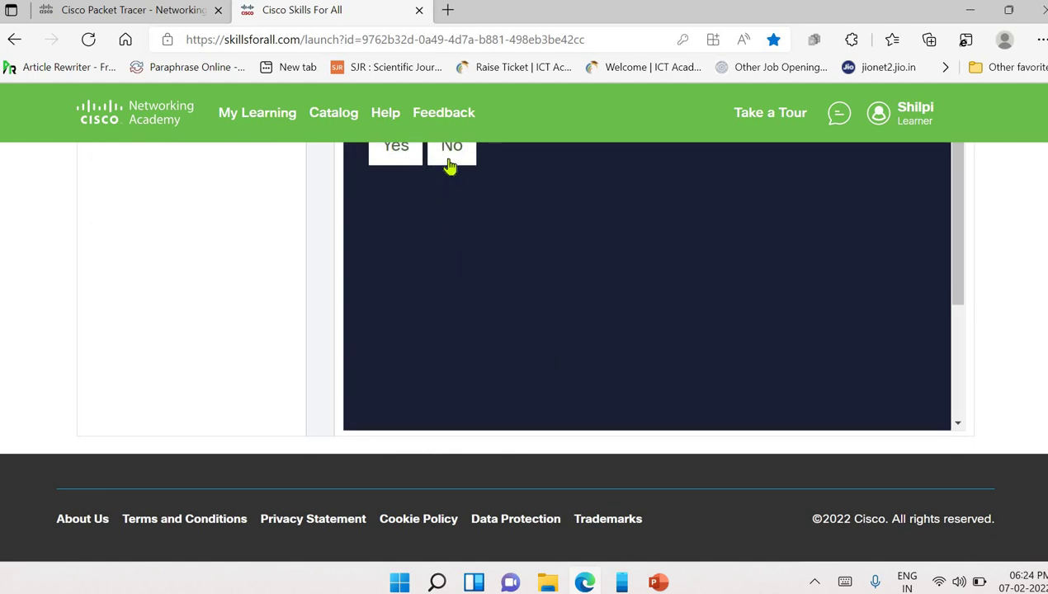
- Decline the overlay prompt and open the 1.0 Welcome section
{"action": "left_click", "coordinate": [440, 158]}
{"action": "scroll", "coordinate": [524, 355], "scroll_direction": "down", "scroll_amount": 2}
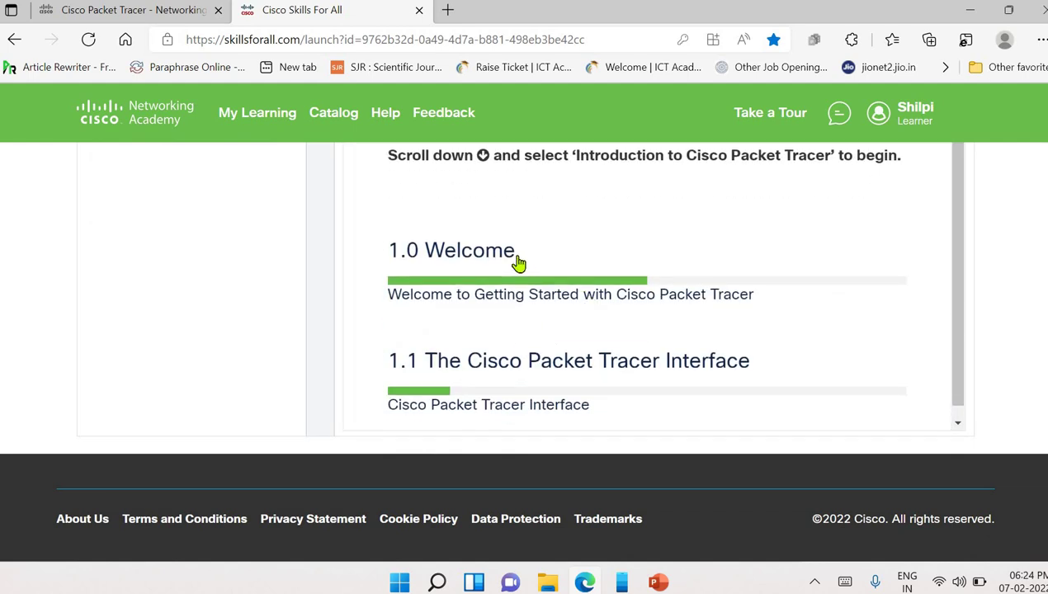
{"action": "left_click", "coordinate": [494, 264]}
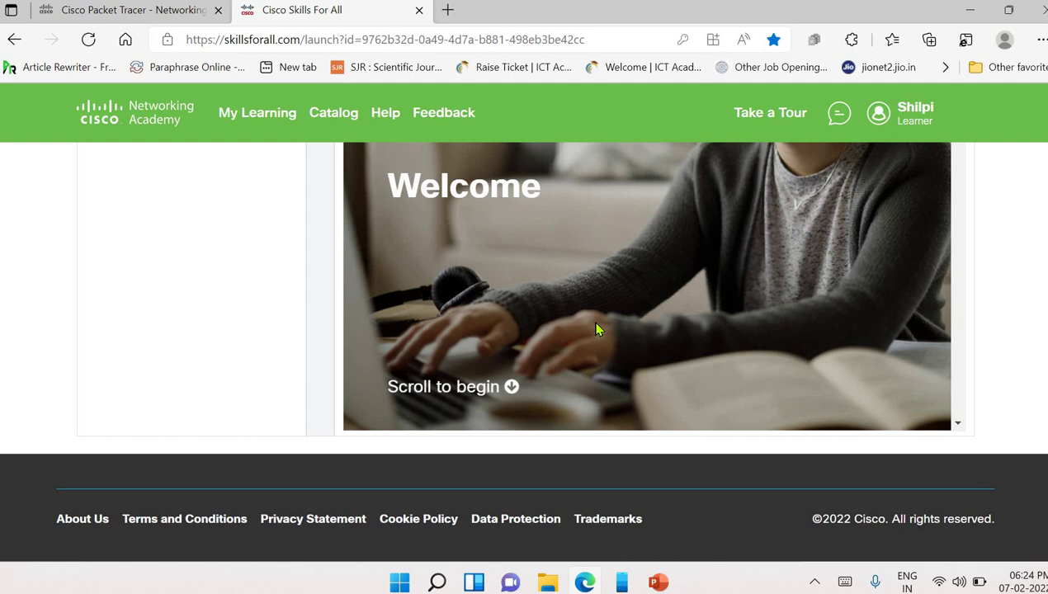
{"action": "scroll", "coordinate": [592, 321], "scroll_direction": "down", "scroll_amount": 5}
{"action": "scroll", "coordinate": [600, 332], "scroll_direction": "down", "scroll_amount": 4}
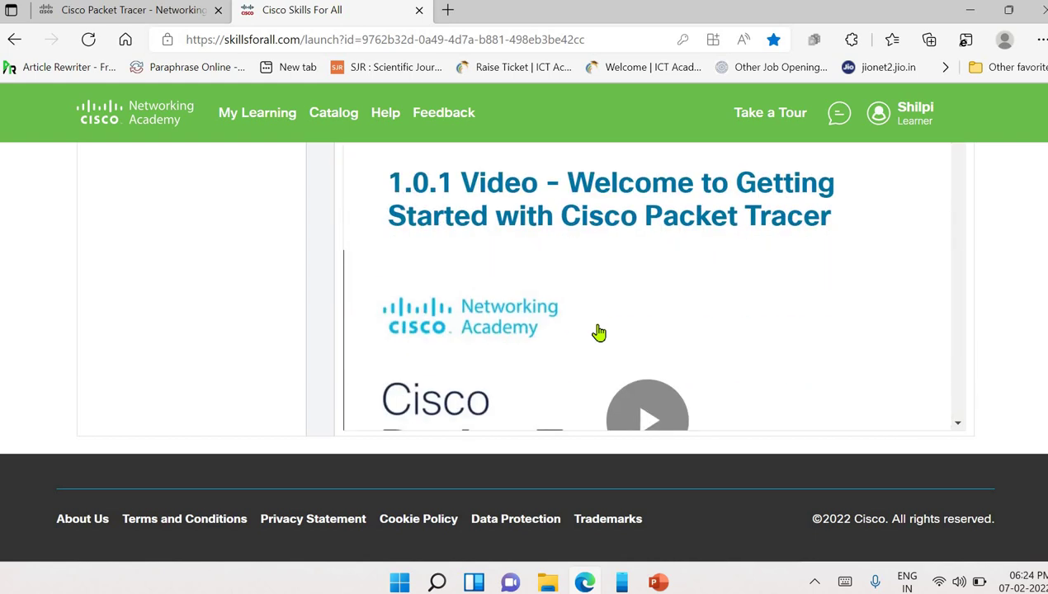
{"action": "scroll", "coordinate": [636, 257], "scroll_direction": "down", "scroll_amount": 2}
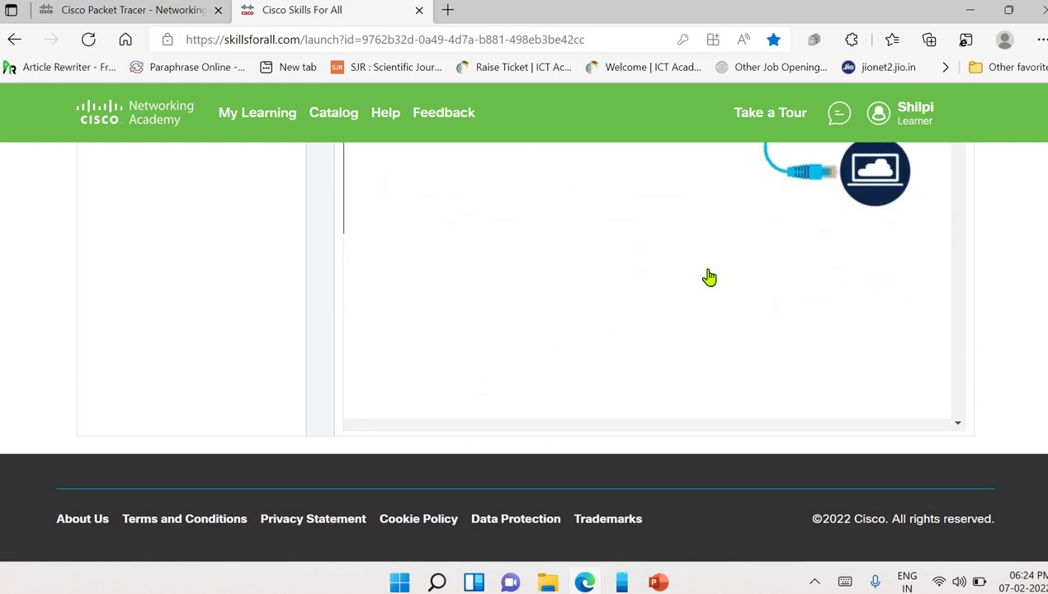
{"action": "scroll", "coordinate": [662, 341], "scroll_direction": "up", "scroll_amount": 3}
{"action": "scroll", "coordinate": [660, 340], "scroll_direction": "down", "scroll_amount": 4}
{"action": "scroll", "coordinate": [660, 341], "scroll_direction": "down", "scroll_amount": 3}
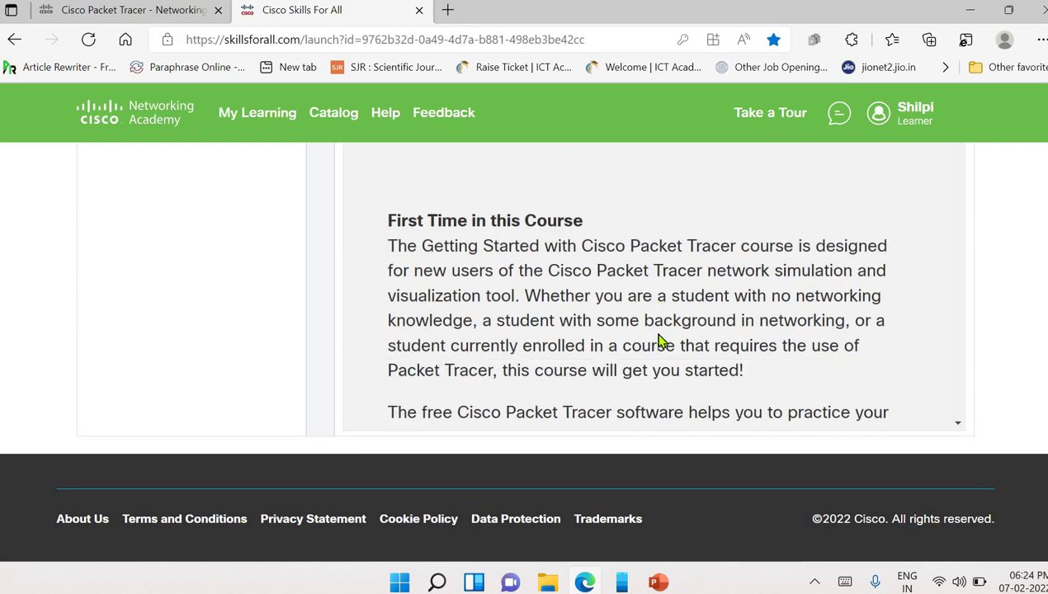
- Scroll to the 'To obtain and install your copy' paragraph and highlight its lab-downloads link
{"action": "scroll", "coordinate": [613, 272], "scroll_direction": "down", "scroll_amount": 3}
{"action": "scroll", "coordinate": [588, 344], "scroll_direction": "down", "scroll_amount": 8}
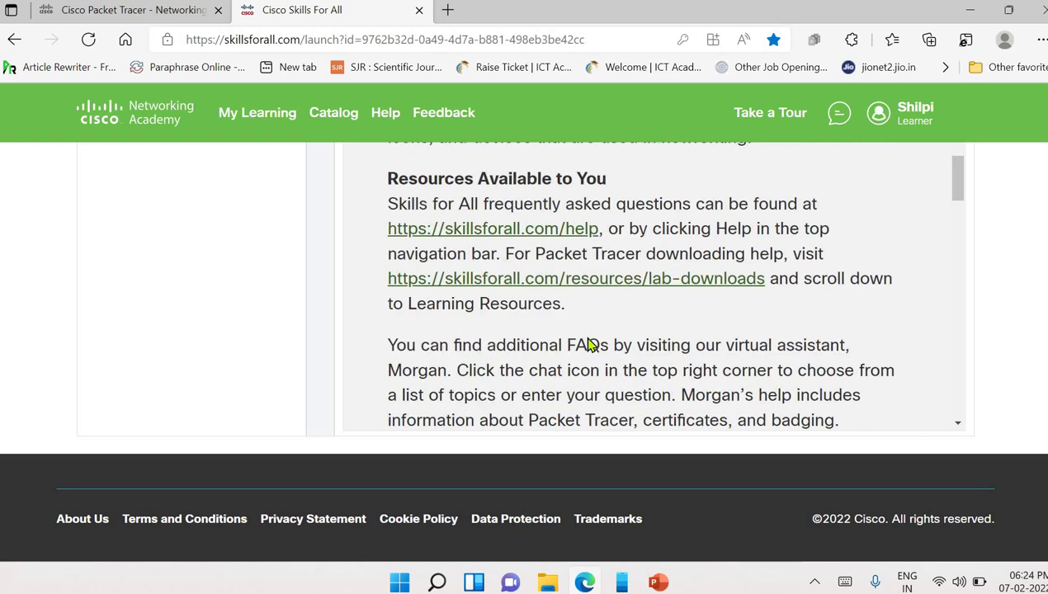
{"action": "scroll", "coordinate": [591, 345], "scroll_direction": "up", "scroll_amount": 2}
{"action": "scroll", "coordinate": [594, 346], "scroll_direction": "up", "scroll_amount": 1}
{"action": "scroll", "coordinate": [599, 355], "scroll_direction": "down", "scroll_amount": 4}
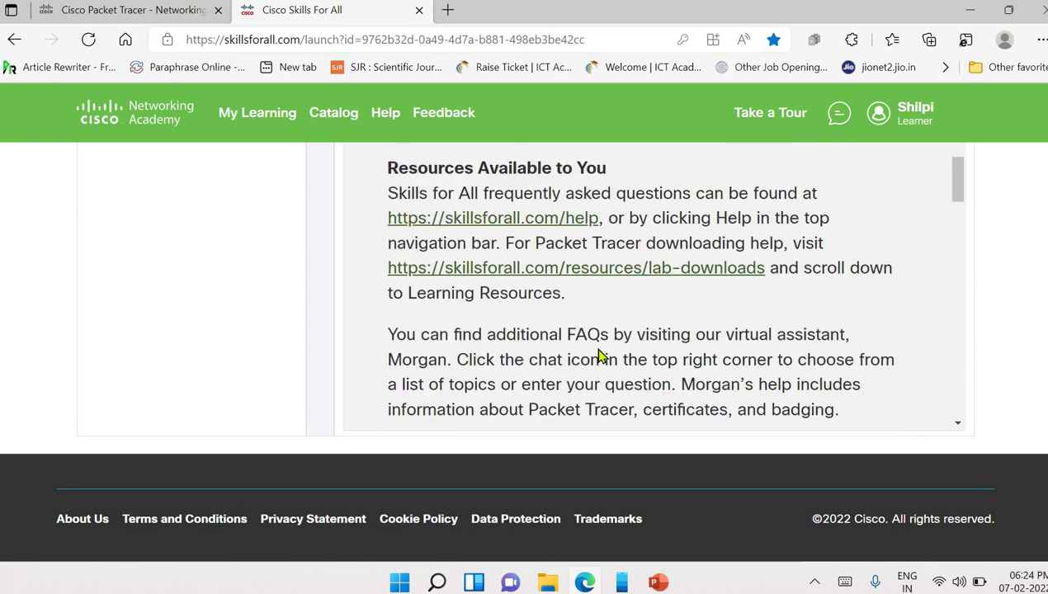
{"action": "scroll", "coordinate": [578, 290], "scroll_direction": "up", "scroll_amount": 3}
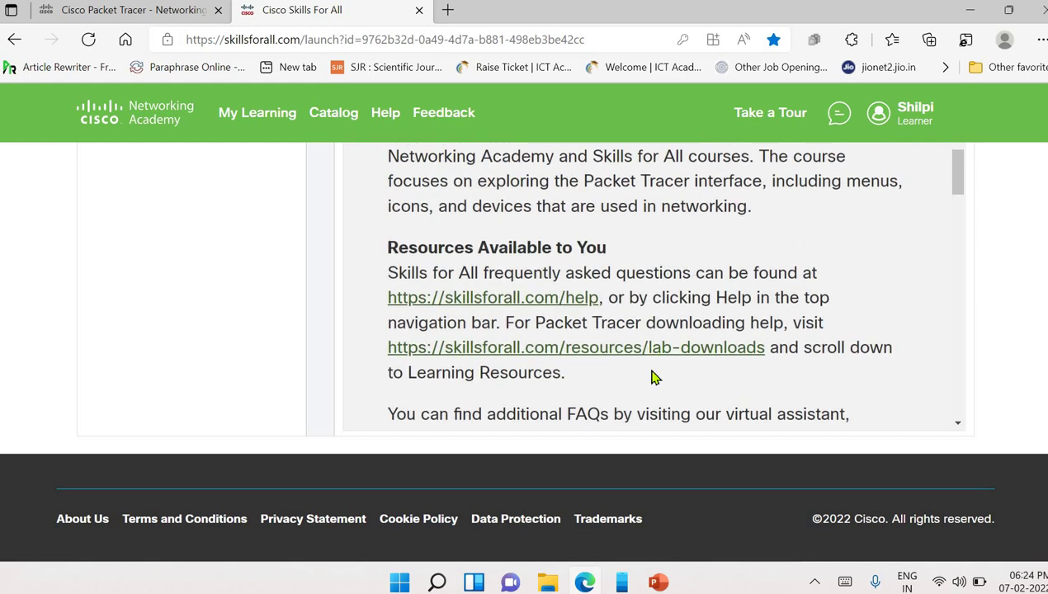
{"action": "scroll", "coordinate": [648, 369], "scroll_direction": "down", "scroll_amount": 8}
{"action": "scroll", "coordinate": [645, 370], "scroll_direction": "down", "scroll_amount": 10}
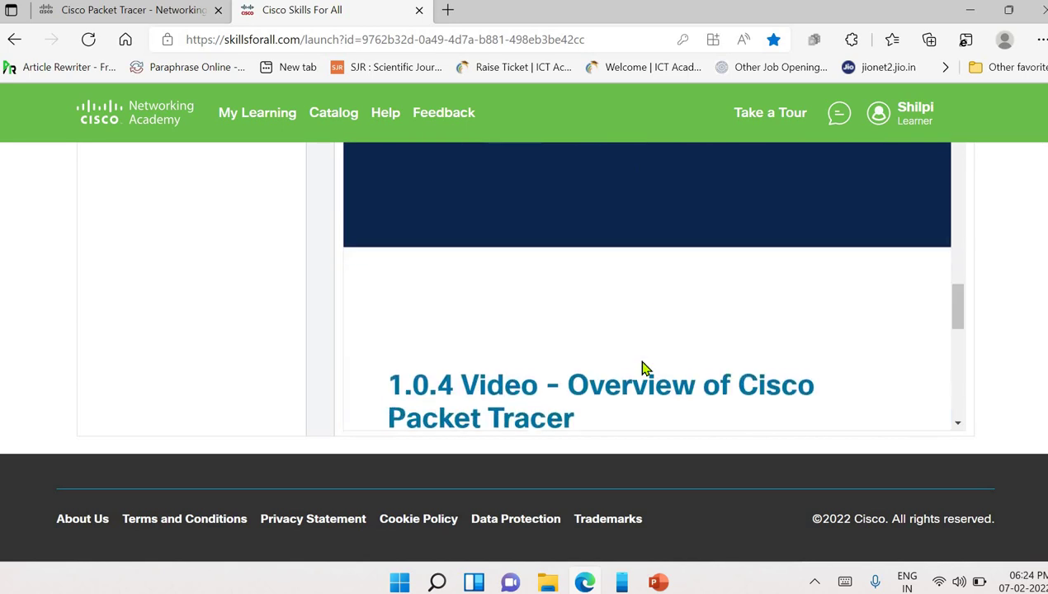
{"action": "scroll", "coordinate": [646, 370], "scroll_direction": "down", "scroll_amount": 5}
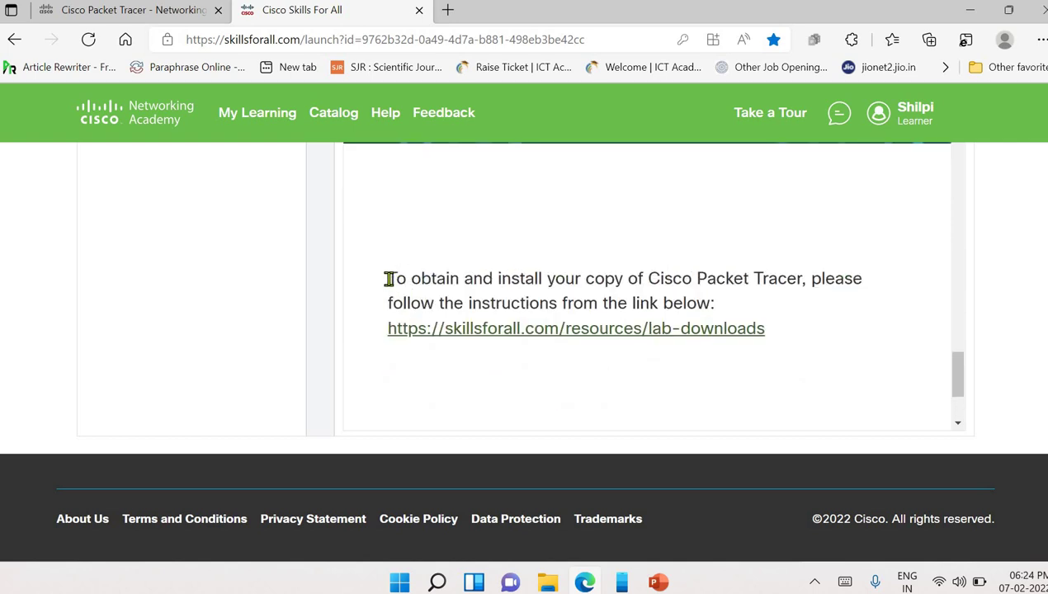
{"action": "left_click_drag", "start_coordinate": [388, 277], "coordinate": [822, 341]}
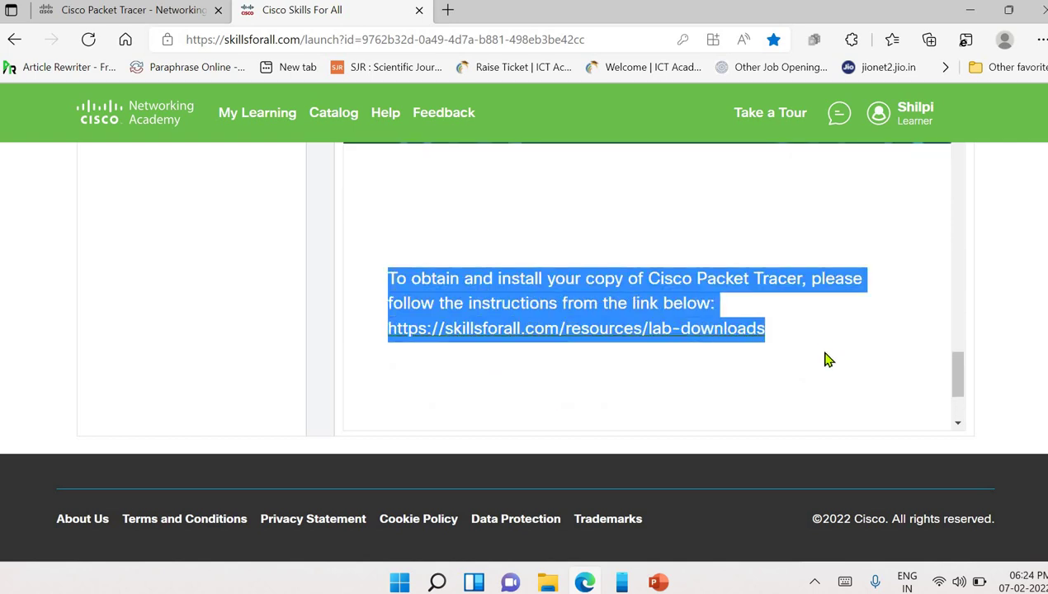
{"action": "left_click", "coordinate": [827, 358]}
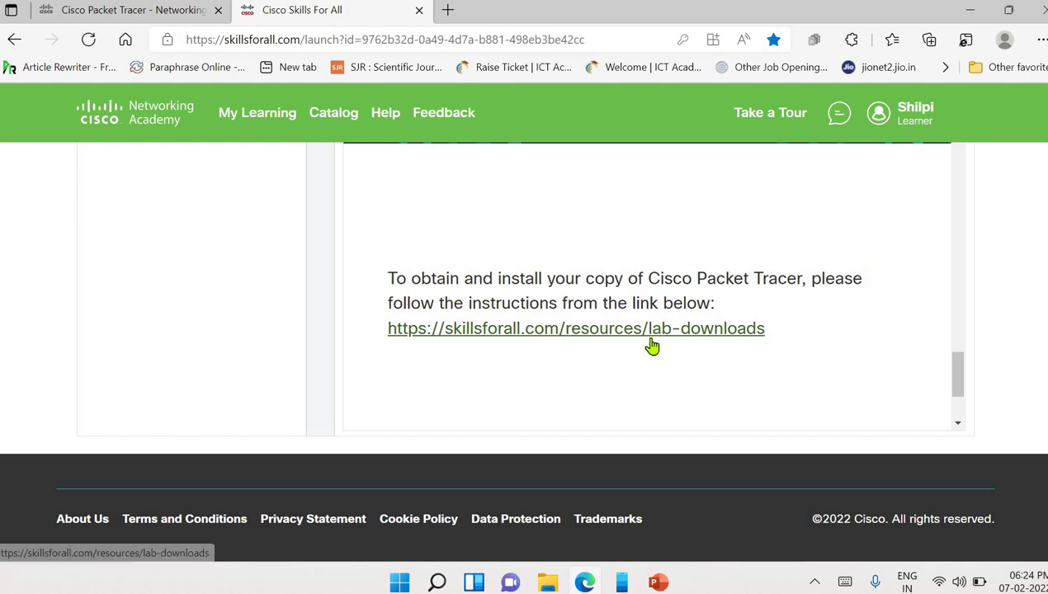
- Review the Packet Tracer download steps on the lab-downloads page, then log out of Skills for All
{"action": "left_click", "coordinate": [623, 332]}
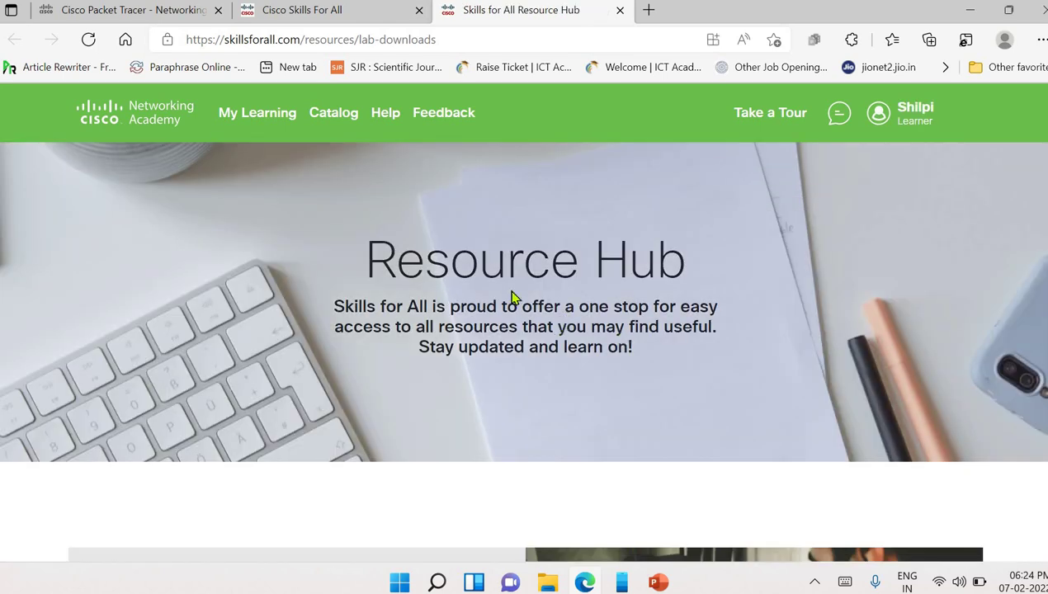
{"action": "scroll", "coordinate": [690, 292], "scroll_direction": "down", "scroll_amount": 10}
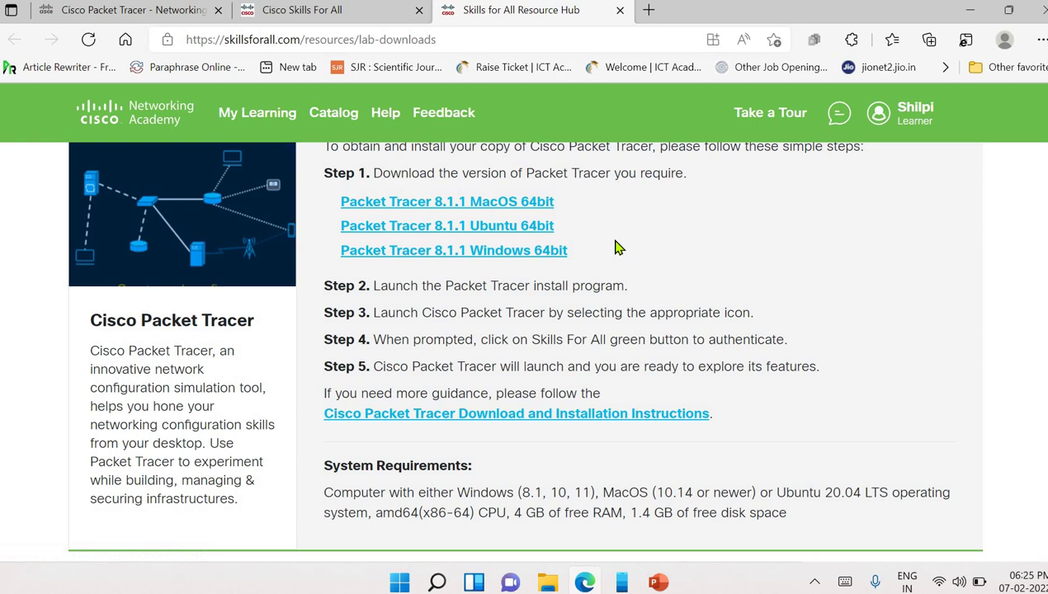
{"action": "scroll", "coordinate": [854, 213], "scroll_direction": "up", "scroll_amount": 8}
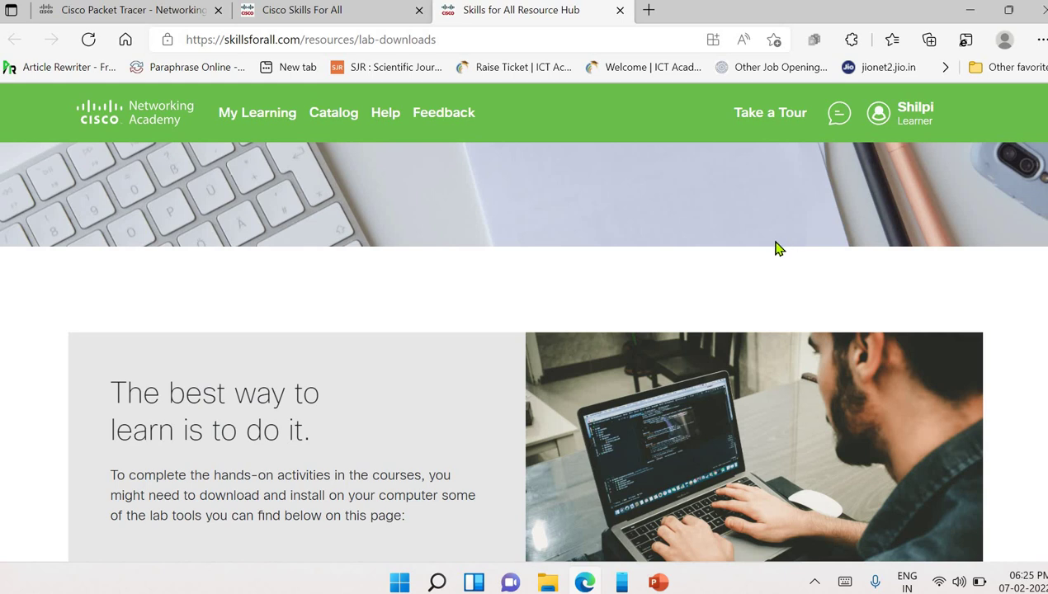
{"action": "left_click", "coordinate": [930, 126]}
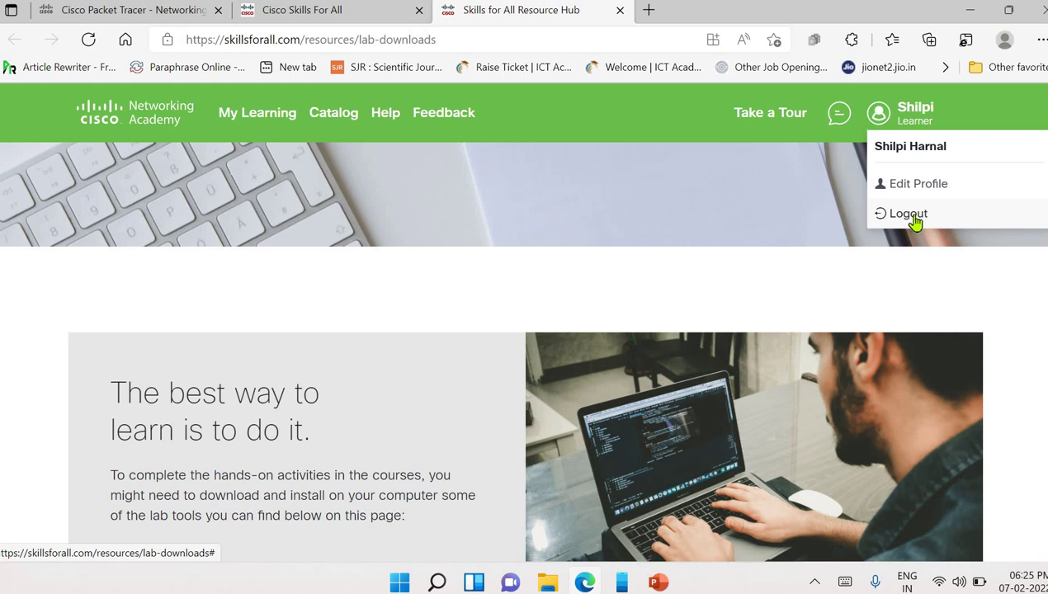
{"action": "left_click", "coordinate": [913, 217]}
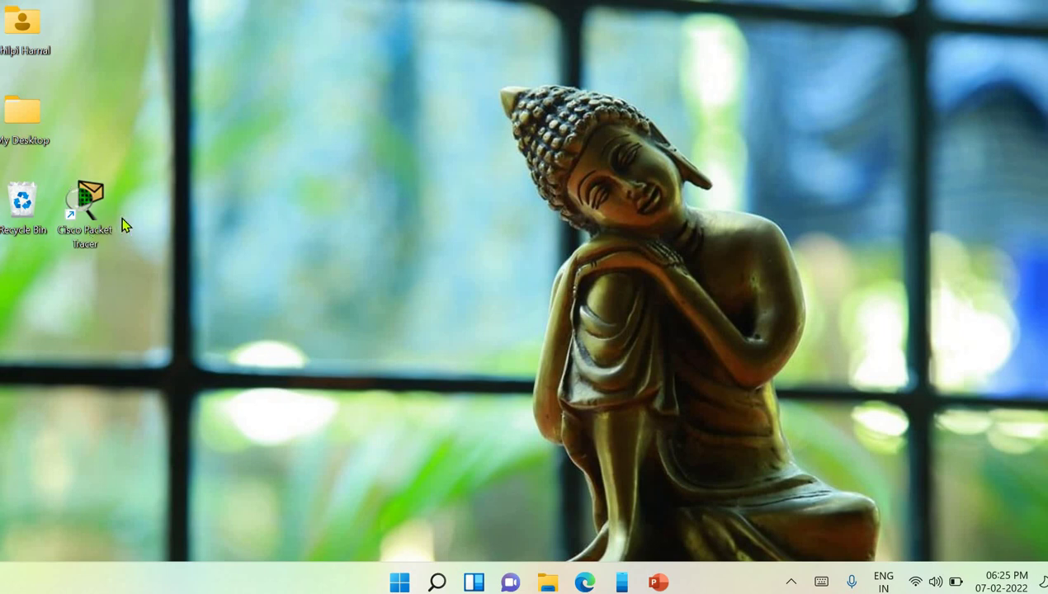
- Launch Cisco Packet Tracer from its desktop shortcut and bring up its login window
{"action": "double_click", "coordinate": [93, 213]}
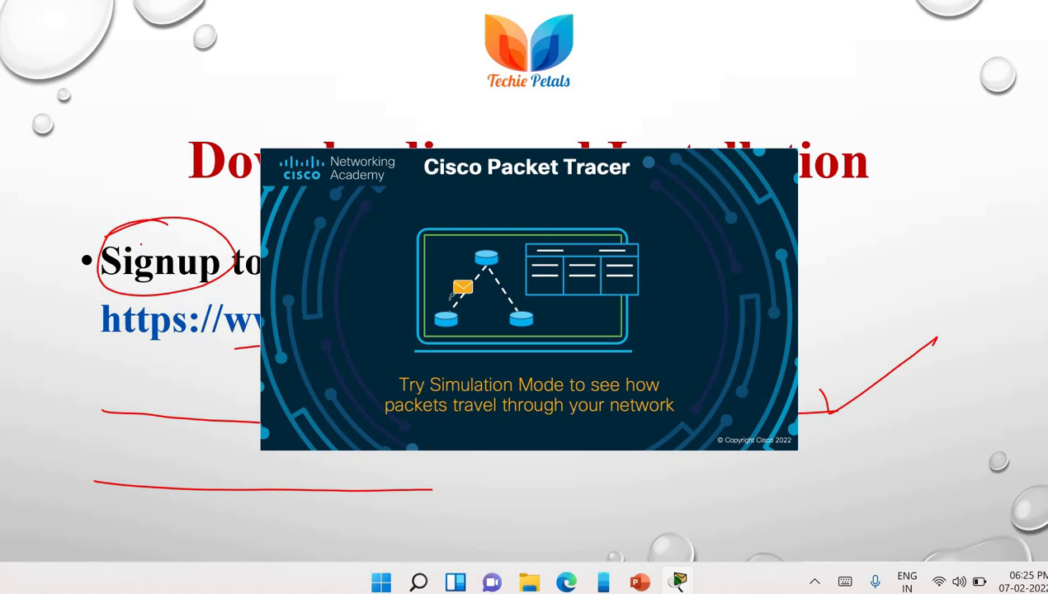
{"action": "mouse_move", "coordinate": [639, 581]}
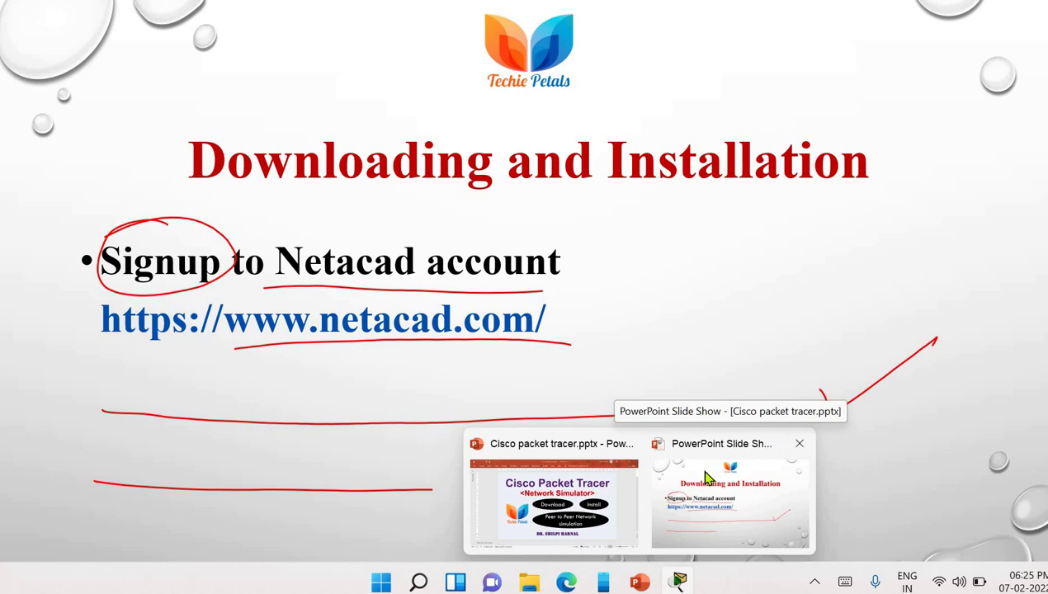
{"action": "left_click", "coordinate": [589, 495]}
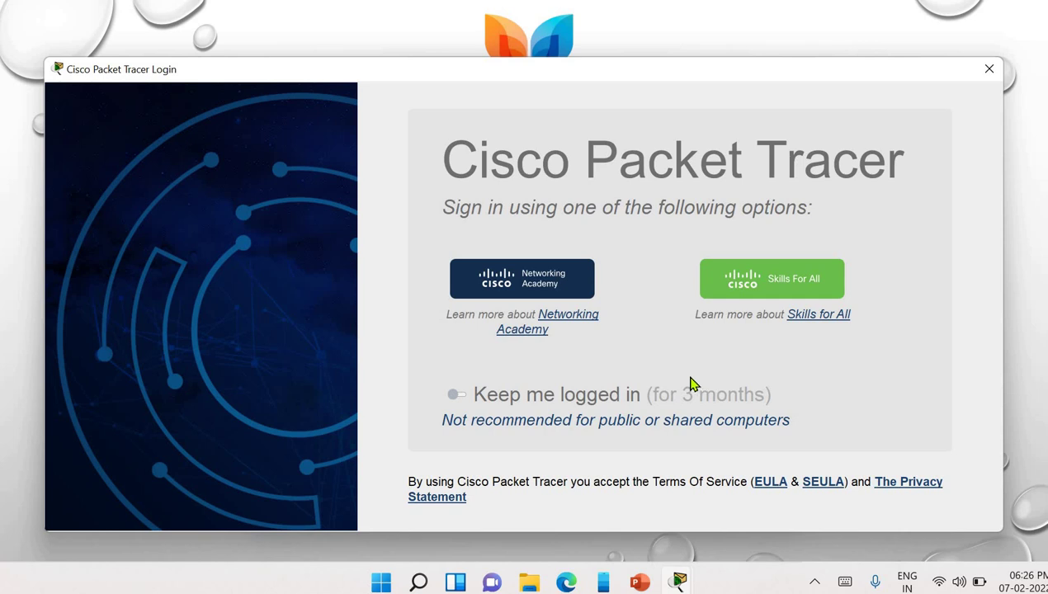
- Leave 'Keep me logged in' switched off and choose the Skills For All sign-in
{"action": "left_click", "coordinate": [455, 396]}
{"action": "left_click", "coordinate": [453, 396]}
{"action": "left_click", "coordinate": [489, 386]}
{"action": "left_click", "coordinate": [793, 293]}
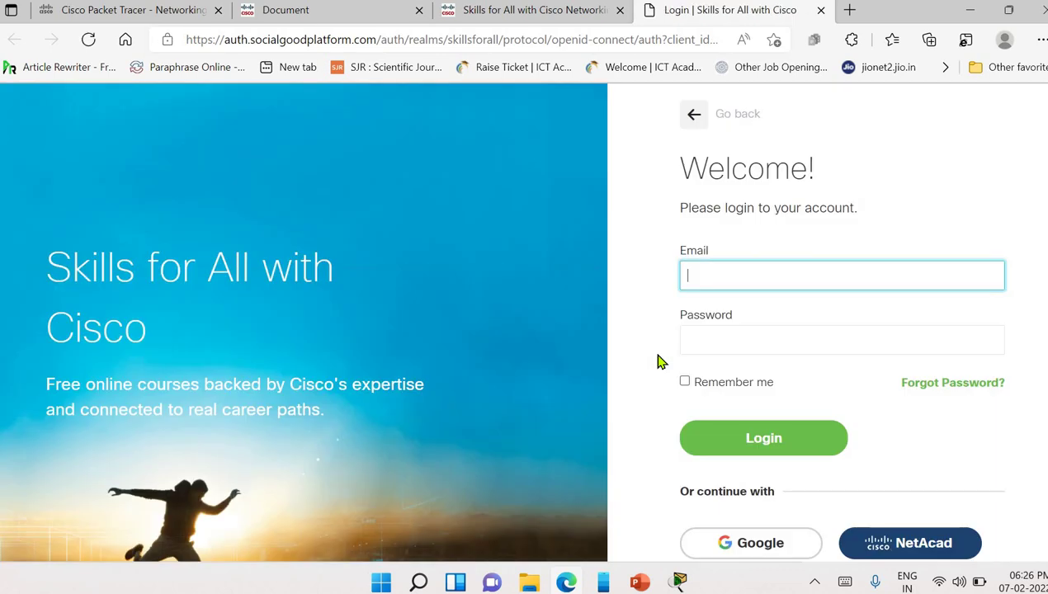
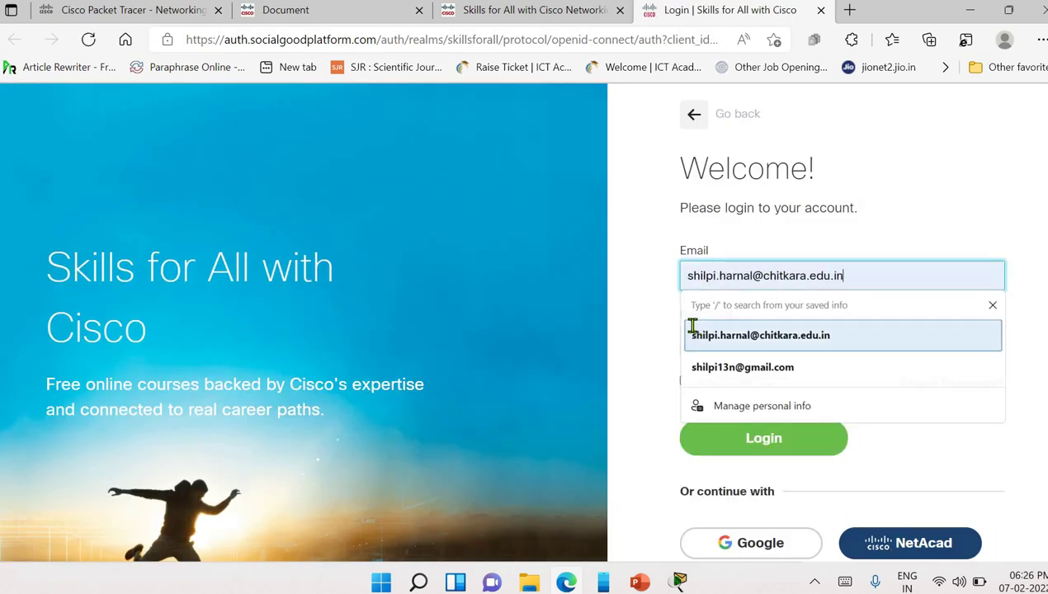
- Enter the saved account e-mail and the account password on the Skills for All login page
{"action": "left_click", "coordinate": [694, 334]}
{"action": "left_click", "coordinate": [680, 338]}
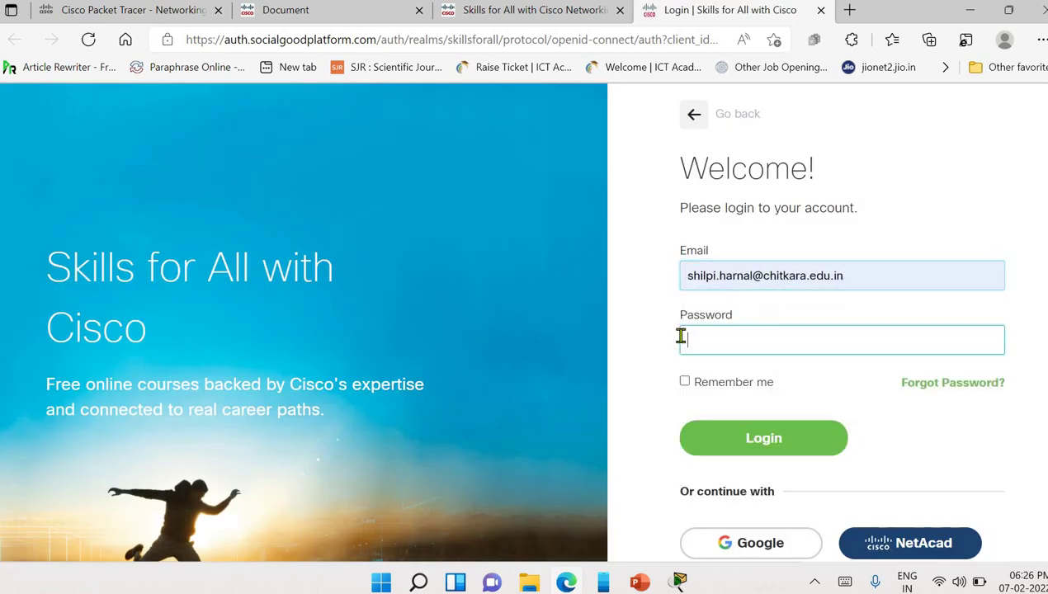
{"action": "type", "text": "••"}
{"action": "key", "text": "BackSpace"}
{"action": "key", "text": "BackSpace"}
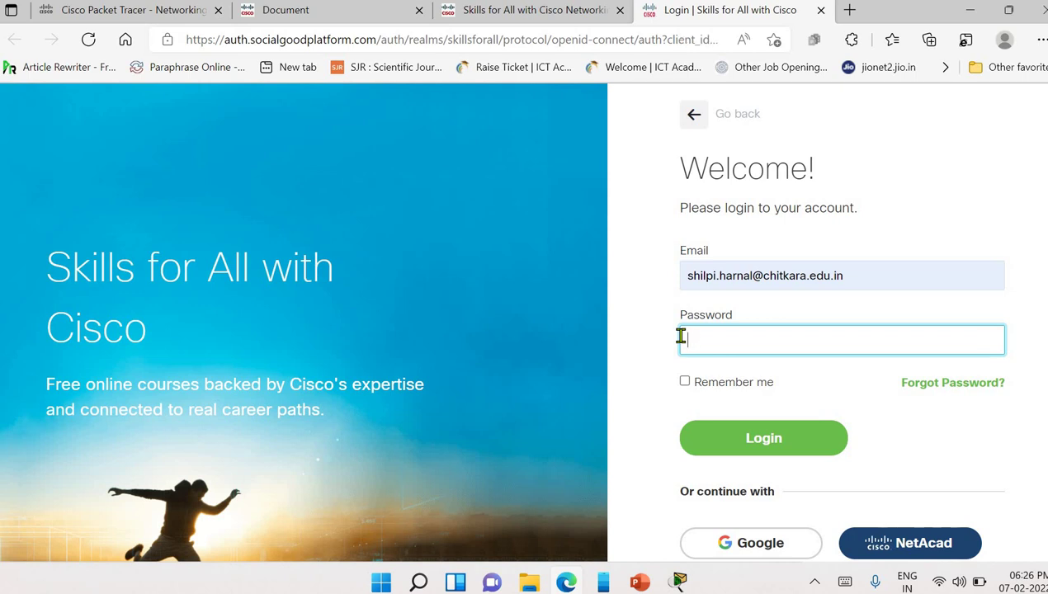
{"action": "type", "text": "••••••"}
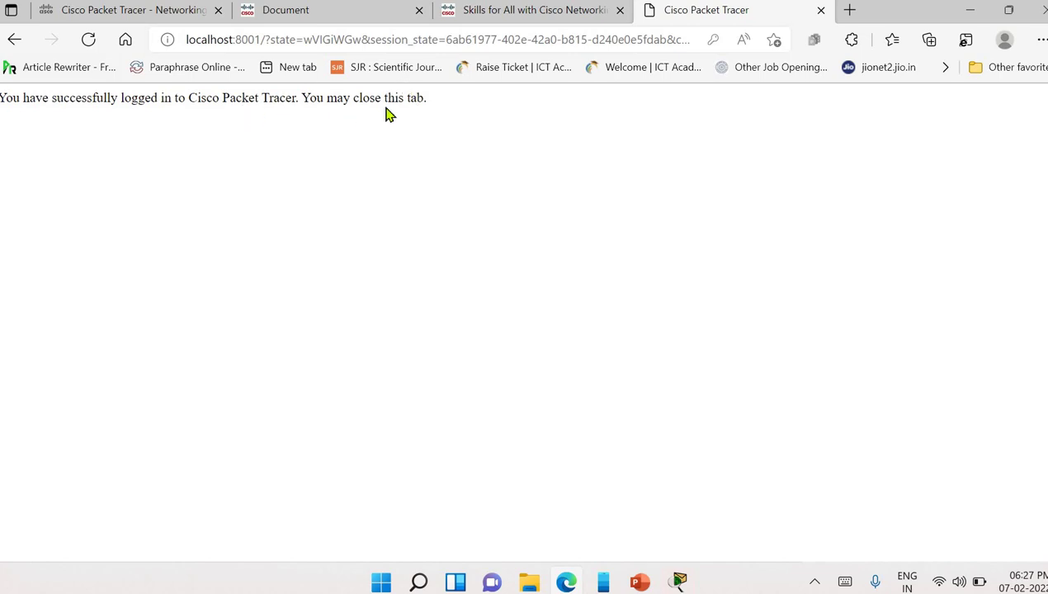
- Restore and maximize Packet Tracer, then browse the hubs and select Hub-PT
{"action": "left_click", "coordinate": [676, 581]}
{"action": "left_click", "coordinate": [730, 99]}
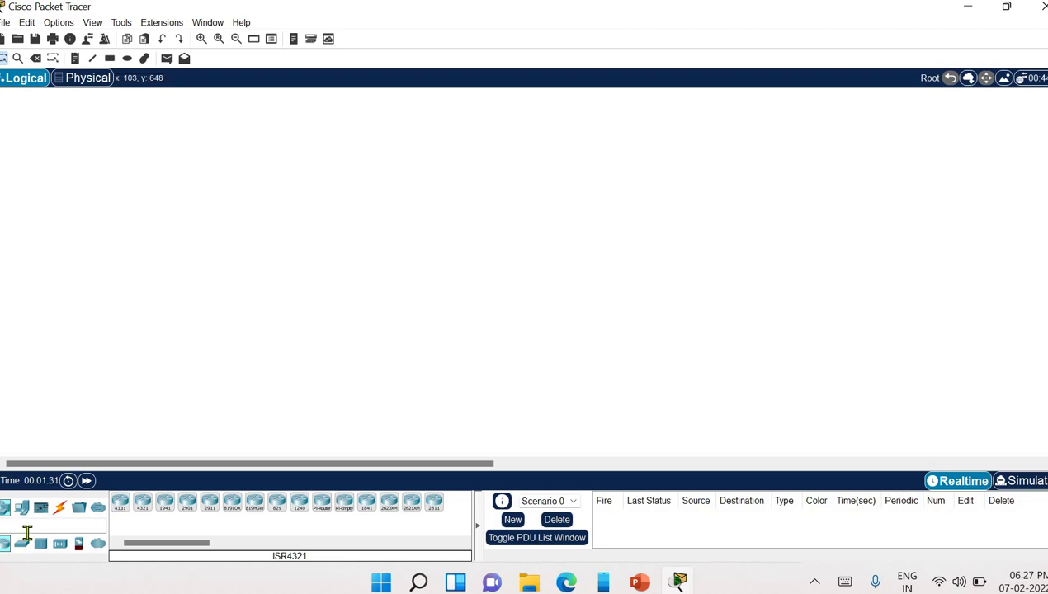
{"action": "left_click", "coordinate": [27, 535]}
{"action": "left_click", "coordinate": [41, 542]}
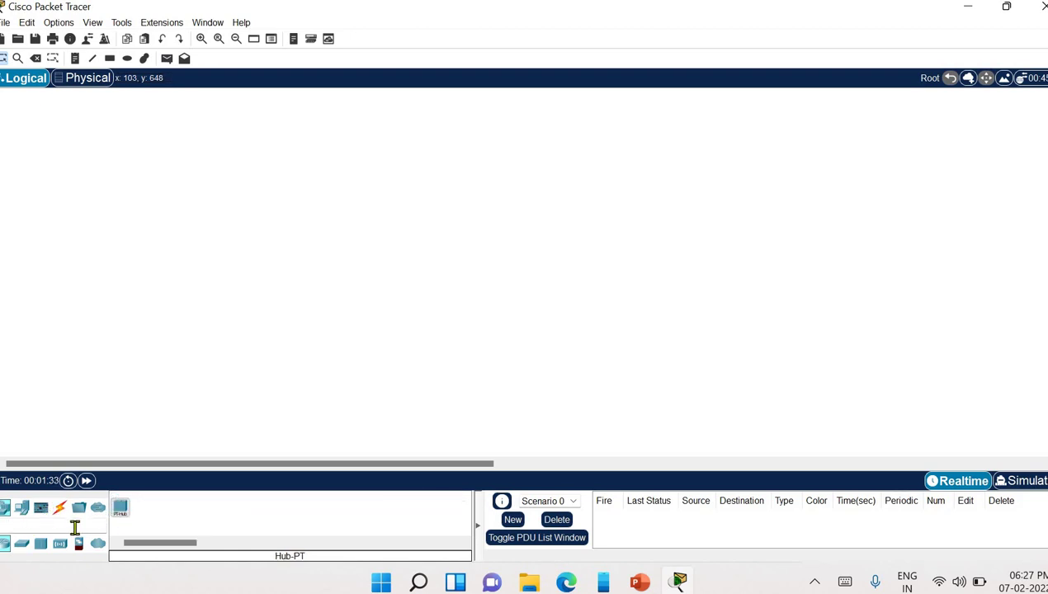
{"action": "left_click", "coordinate": [118, 506]}
- Browse the cable types and end devices, then search for switches and pick Switch-PT
{"action": "left_click", "coordinate": [59, 507]}
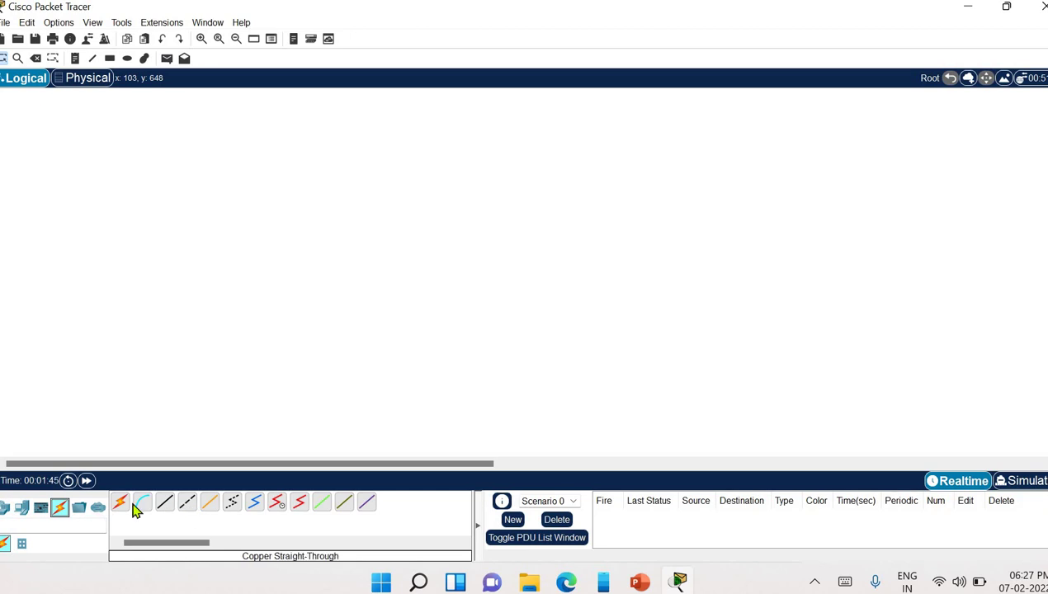
{"action": "left_click", "coordinate": [22, 510]}
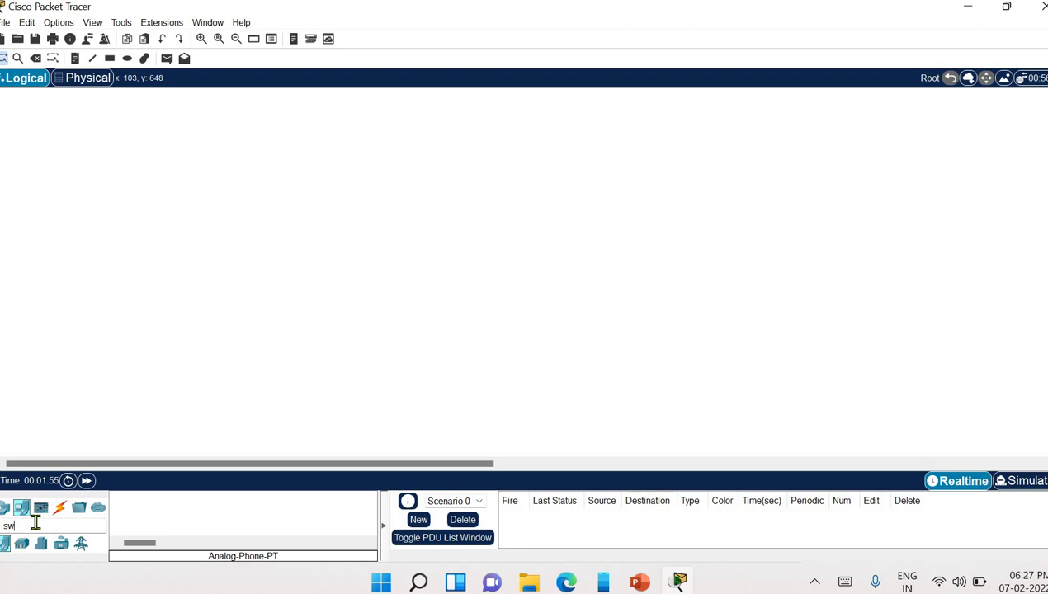
{"action": "type", "text": "witch"}
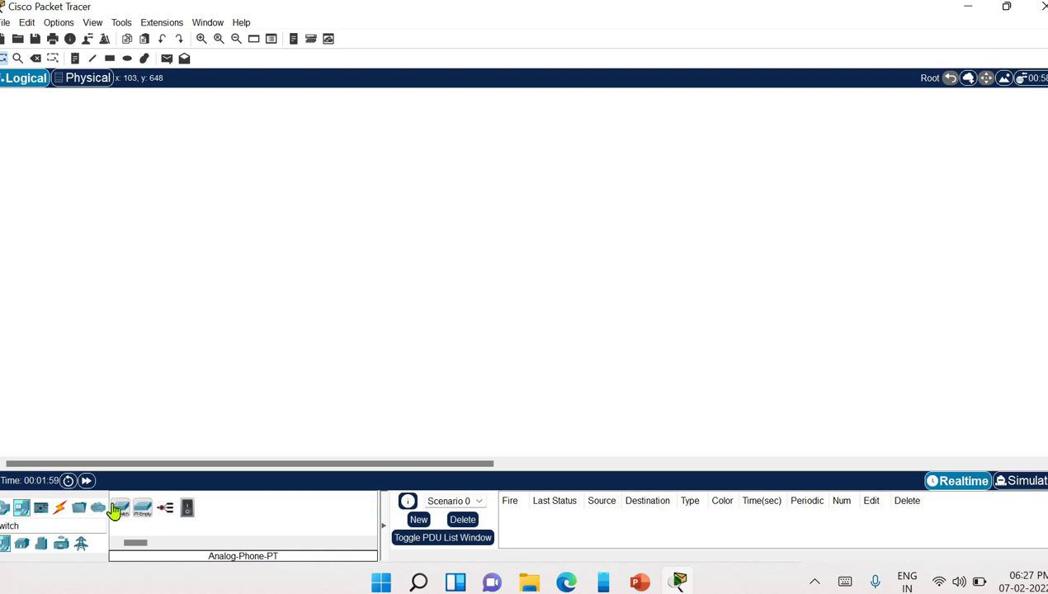
{"action": "left_click", "coordinate": [122, 513]}
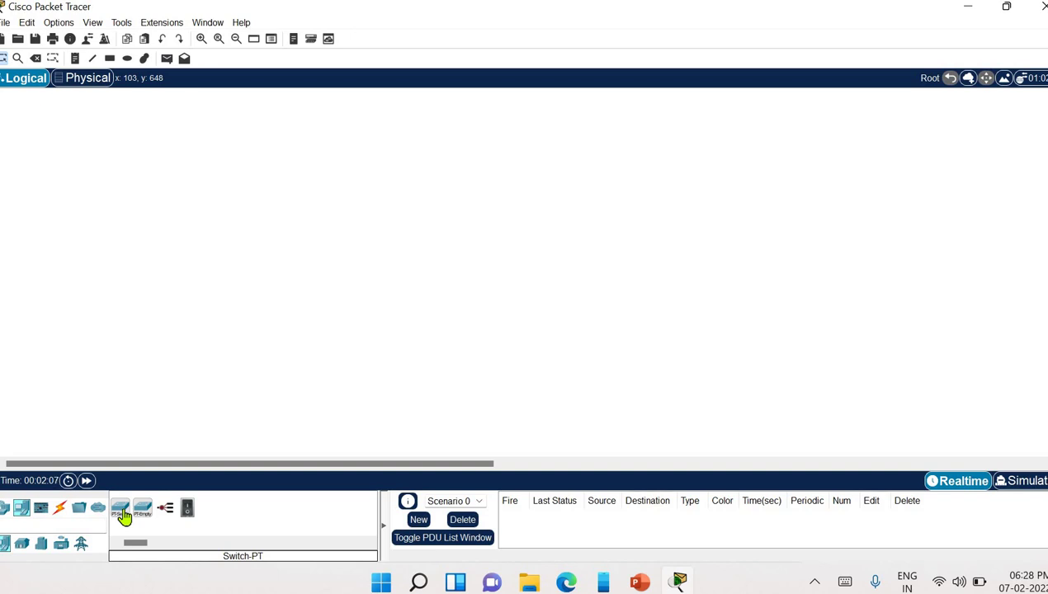
- Place two PC-PT devices, PC0 and PC1, side by side on the workspace
{"action": "left_click", "coordinate": [8, 508]}
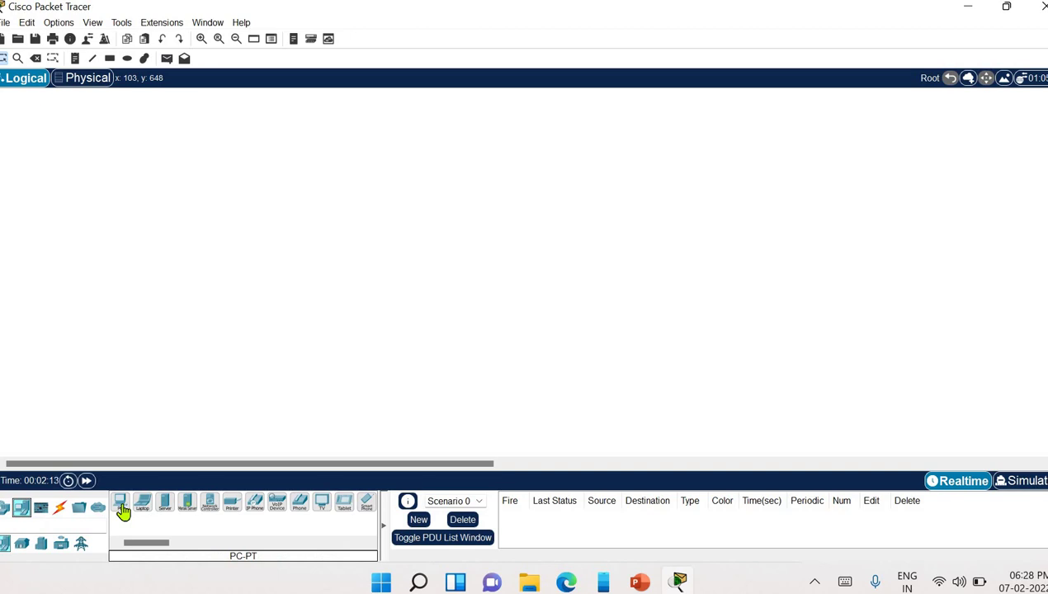
{"action": "left_click", "coordinate": [122, 512]}
{"action": "left_click", "coordinate": [286, 236]}
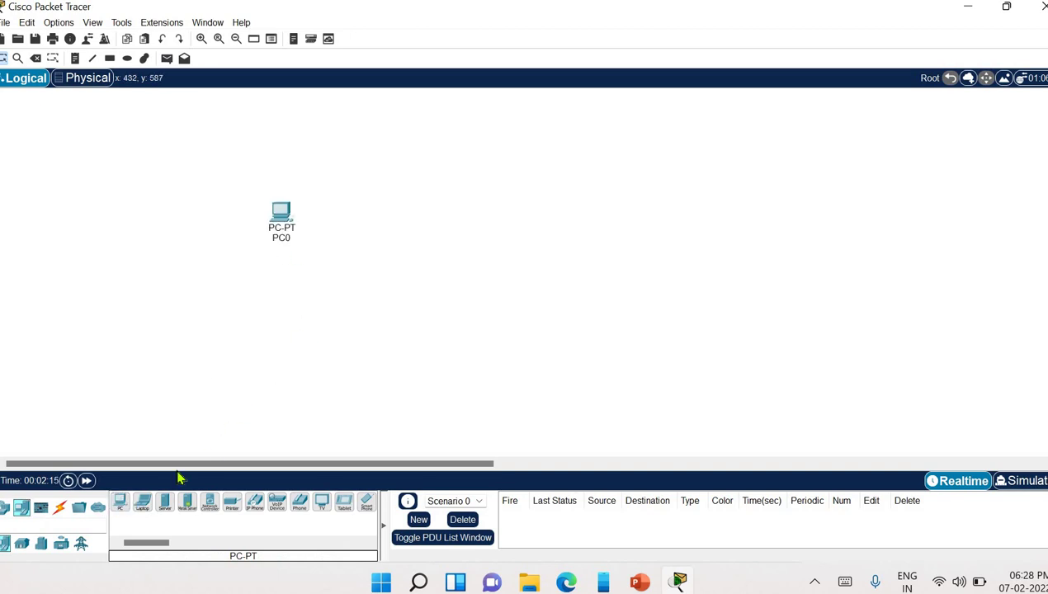
{"action": "left_click", "coordinate": [122, 512]}
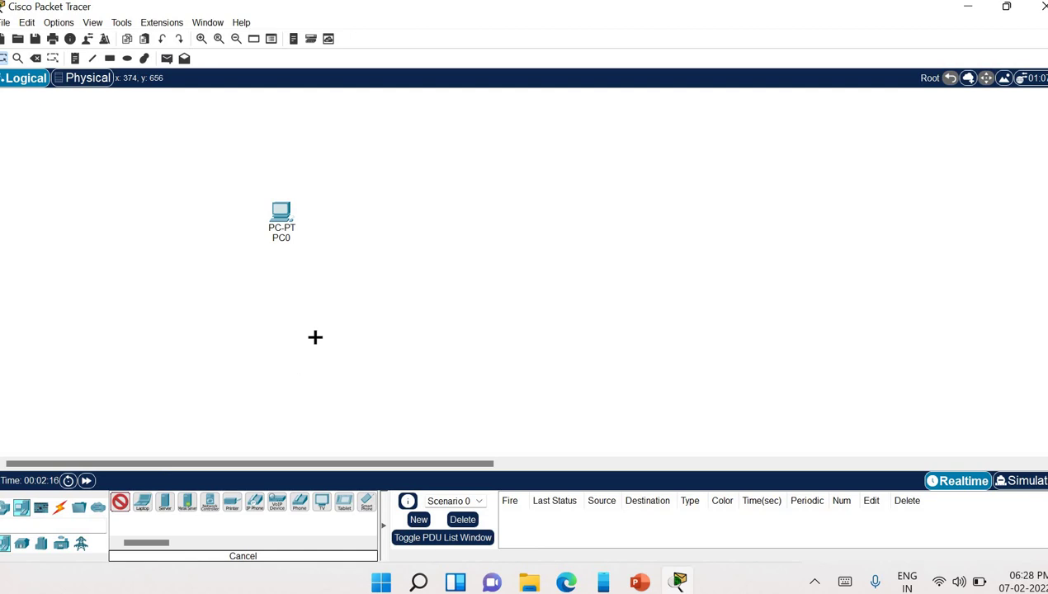
{"action": "left_click", "coordinate": [480, 217]}
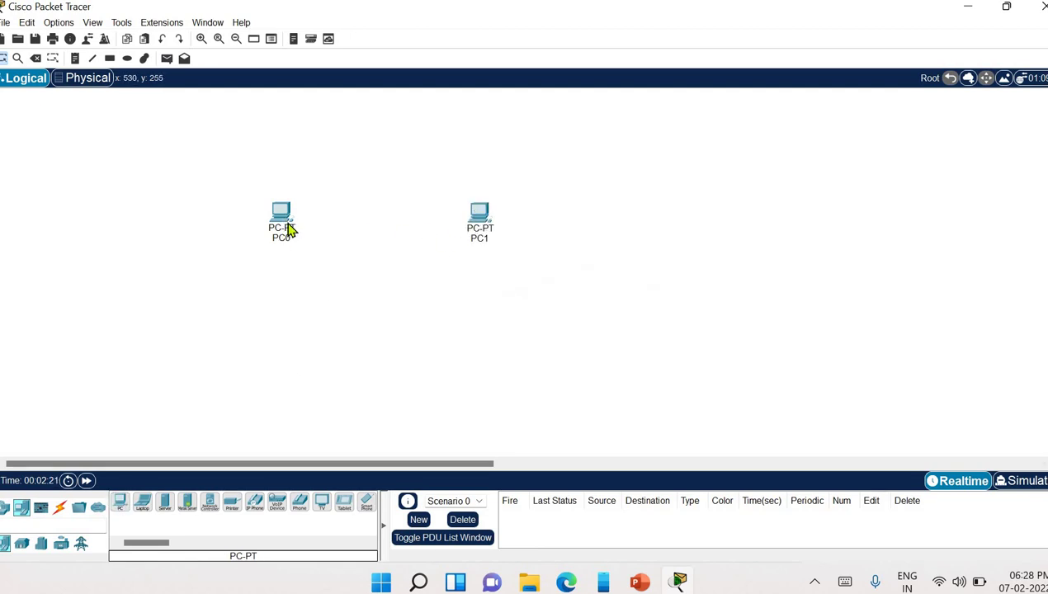
- Open PC0's configuration window
{"action": "left_click", "coordinate": [279, 219]}
{"action": "key", "text": "Escape"}
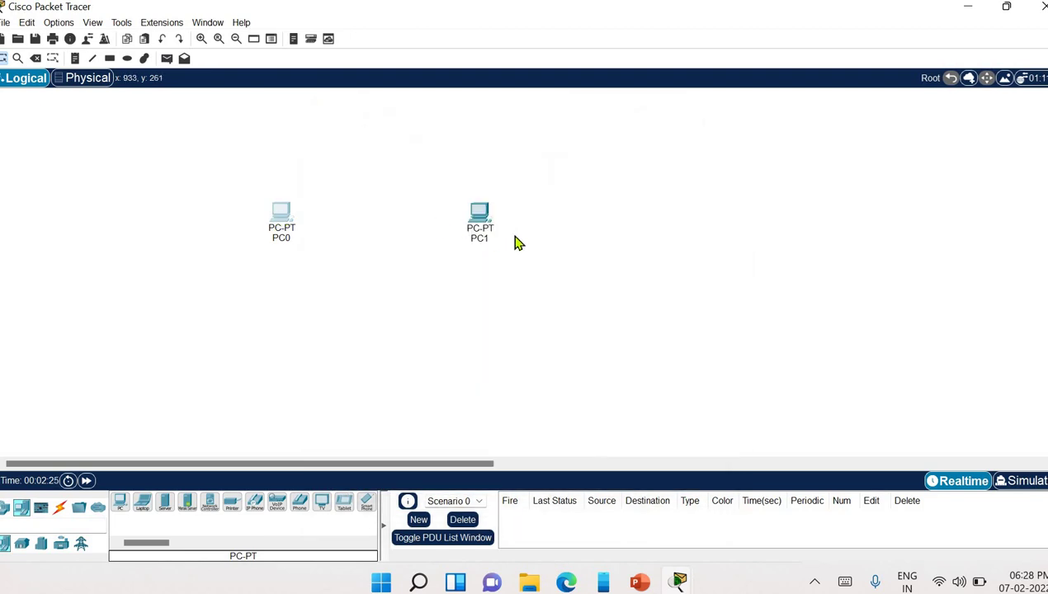
{"action": "left_click", "coordinate": [281, 216]}
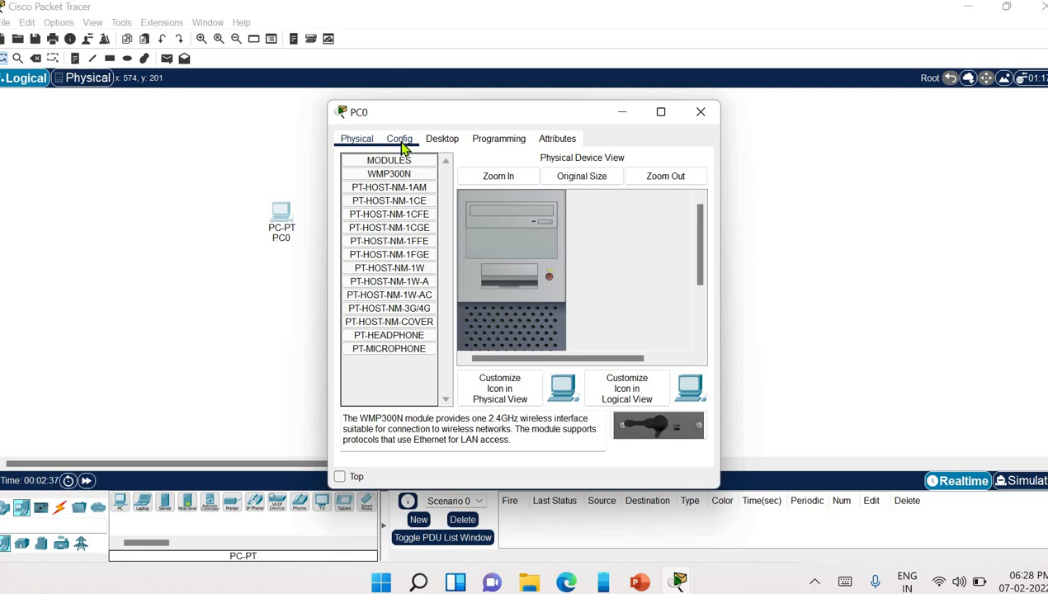
- Set PC0's IPv4 address to 13.12.11.0 and close its configuration window
{"action": "left_click", "coordinate": [454, 149]}
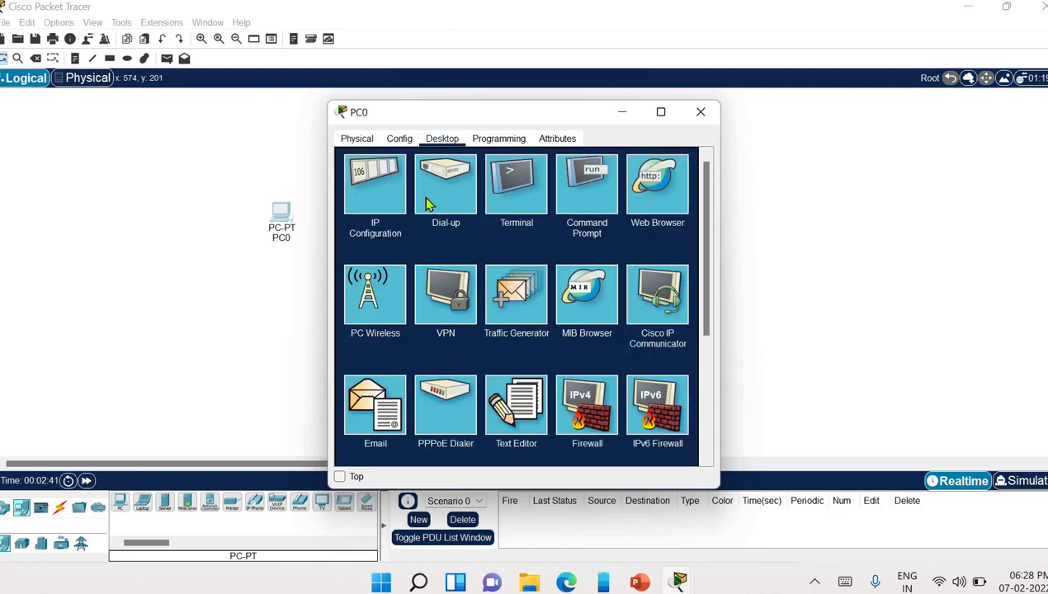
{"action": "left_click", "coordinate": [375, 198]}
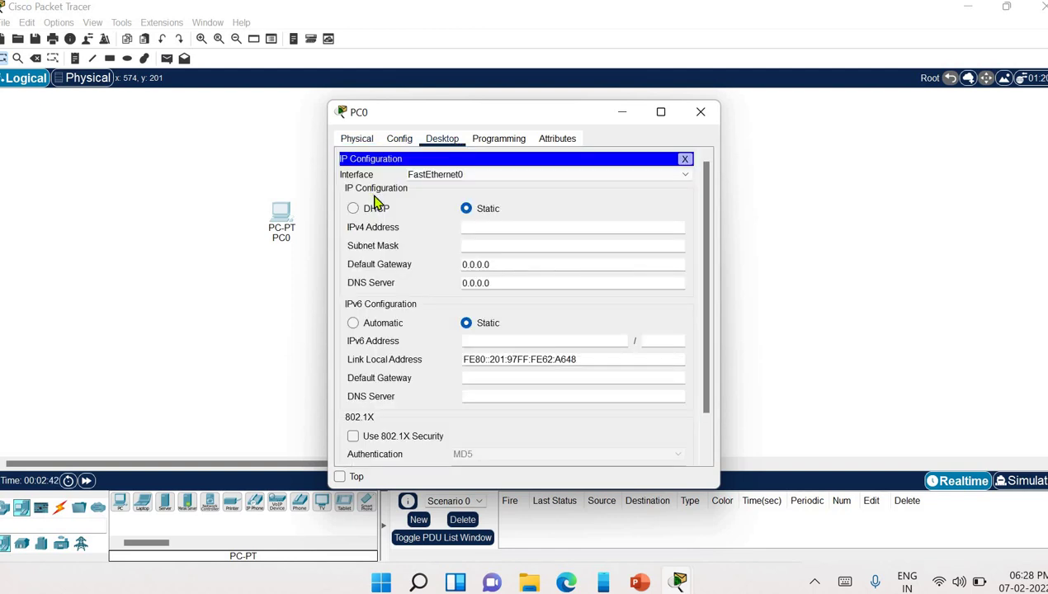
{"action": "left_click", "coordinate": [475, 227]}
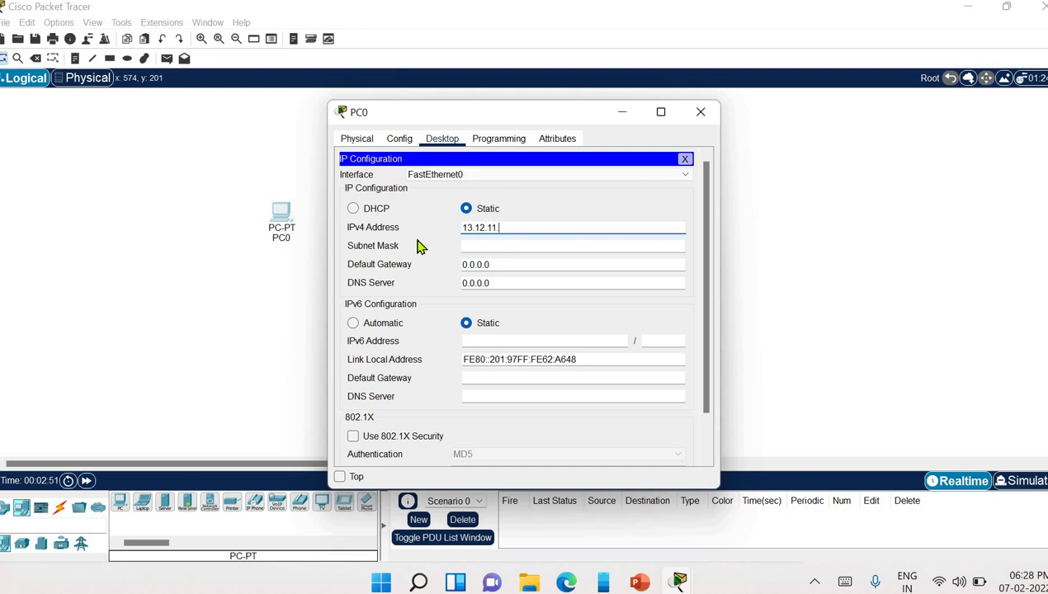
{"action": "left_click", "coordinate": [698, 114]}
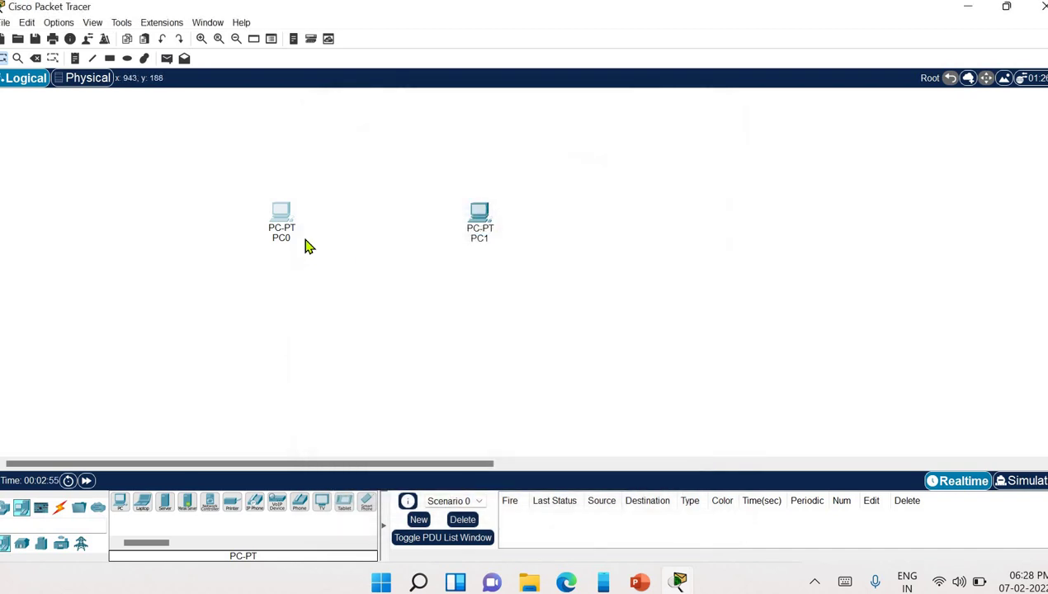
- Set PC1's IPv4 address to 13.12.11.1, close its window, and show the cable types
{"action": "left_click", "coordinate": [479, 221]}
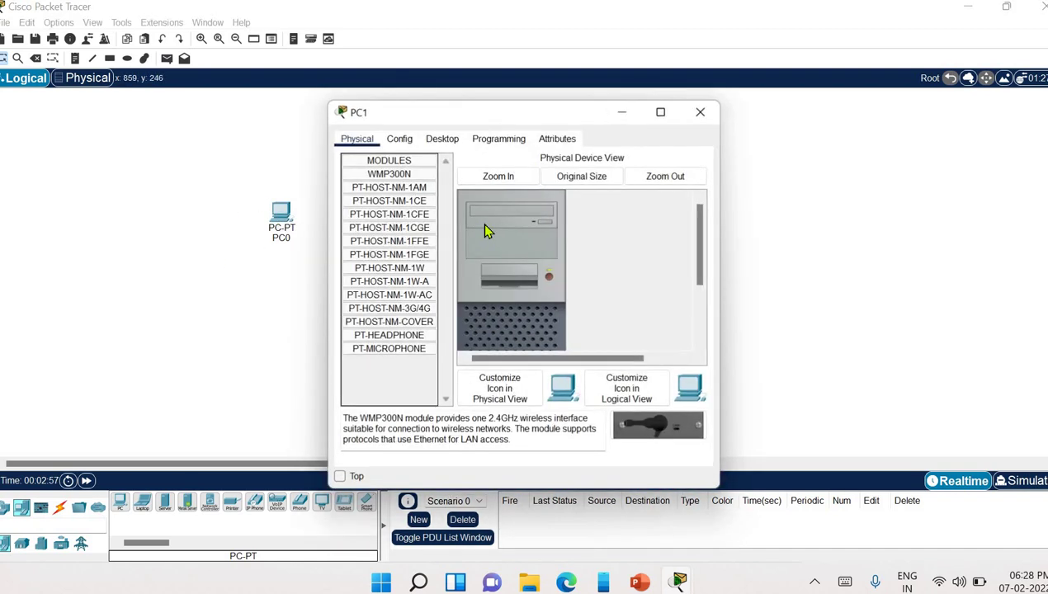
{"action": "left_click", "coordinate": [441, 141]}
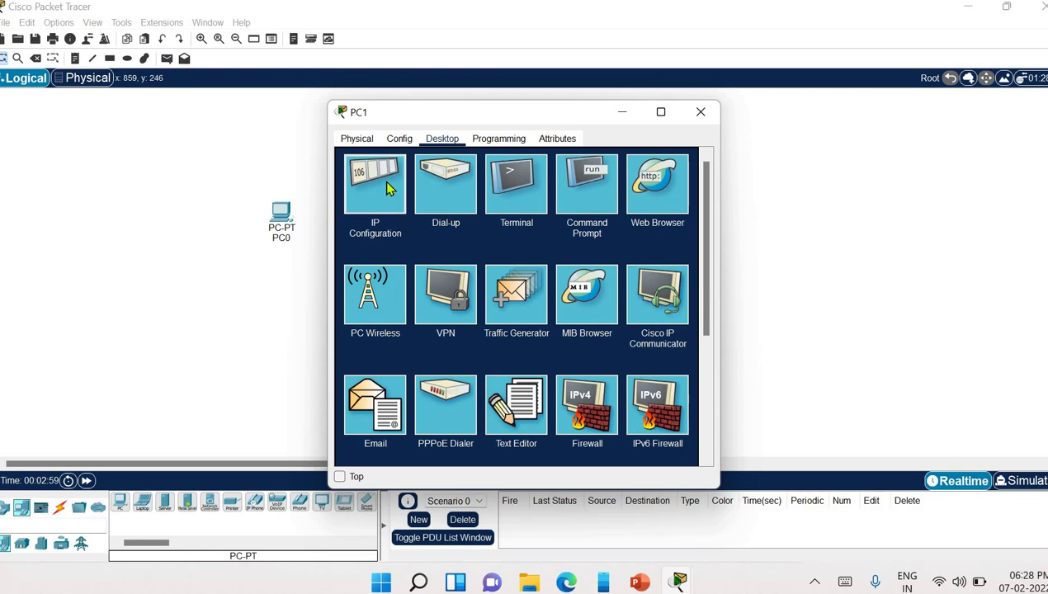
{"action": "left_click", "coordinate": [392, 189]}
{"action": "left_click", "coordinate": [488, 228]}
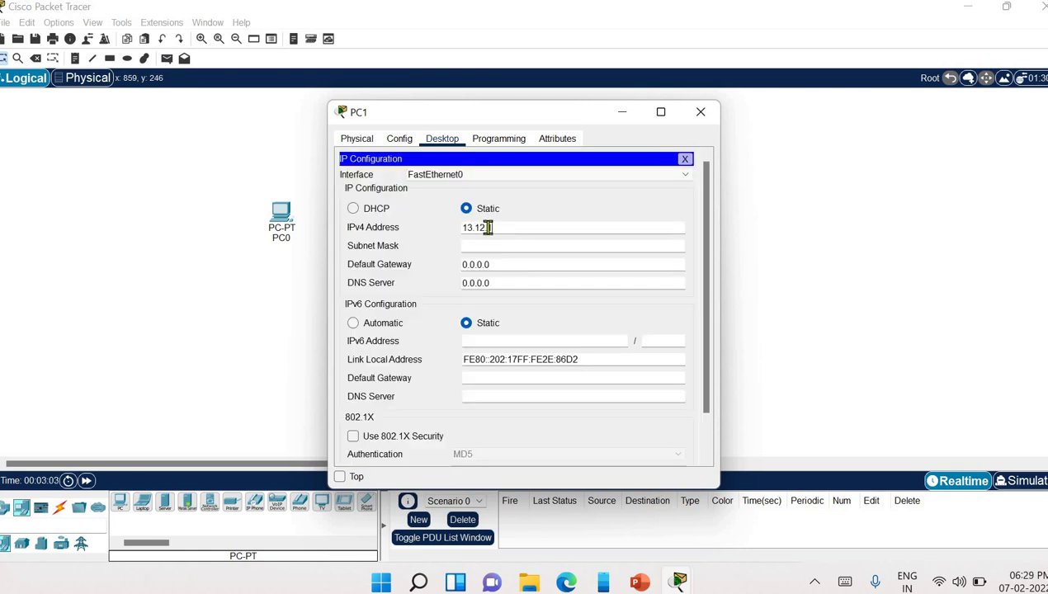
{"action": "type", "text": "13.12.11.1"}
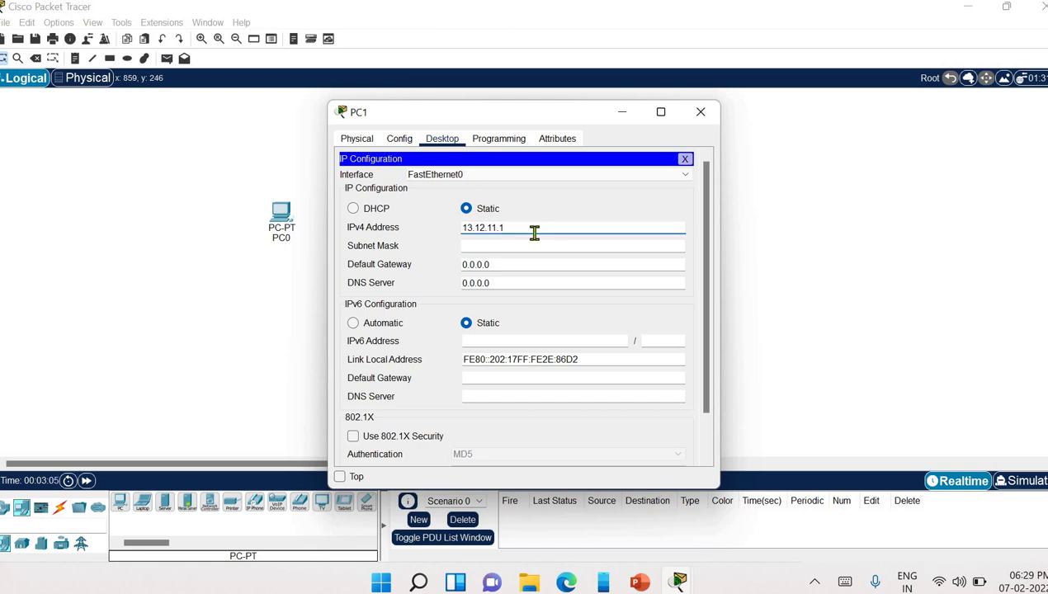
{"action": "left_click", "coordinate": [701, 113]}
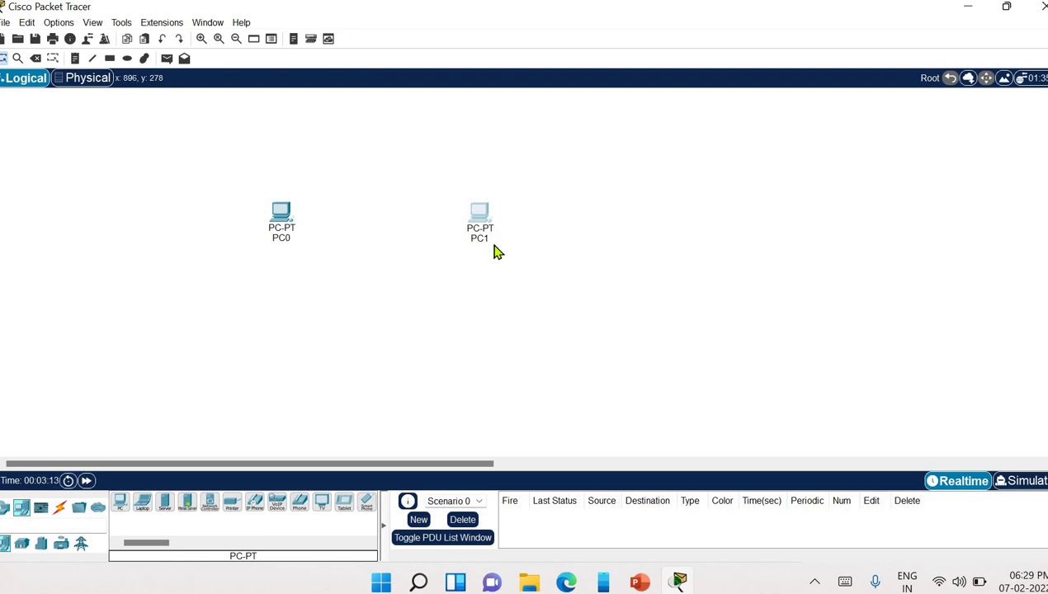
{"action": "left_click", "coordinate": [61, 508]}
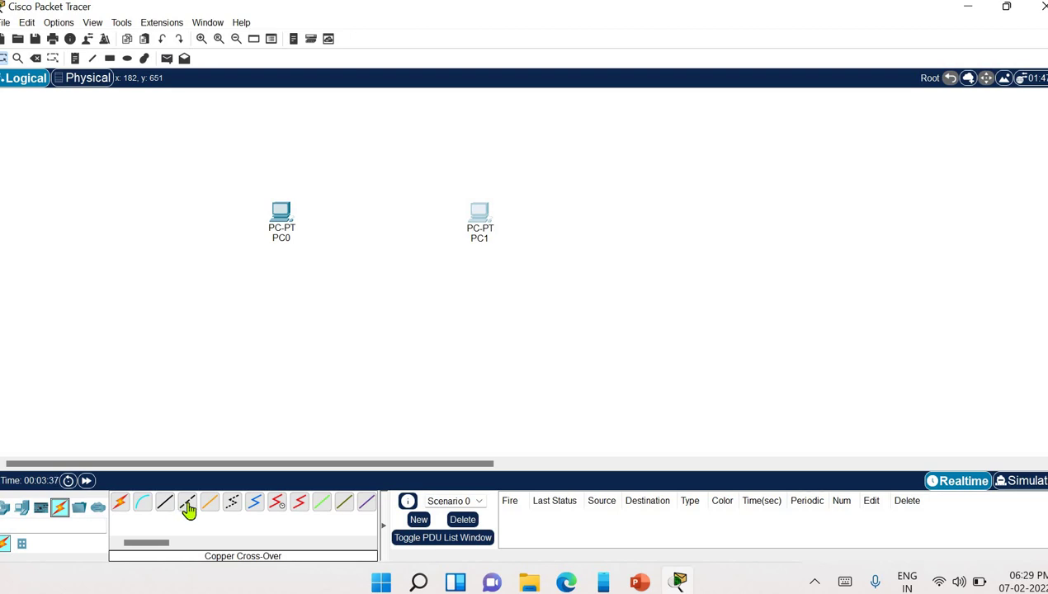
- Run a Copper Cross-Over cable from PC0's FastEthernet0 to PC1's FastEthernet0
{"action": "left_click", "coordinate": [188, 509]}
{"action": "left_click", "coordinate": [284, 218]}
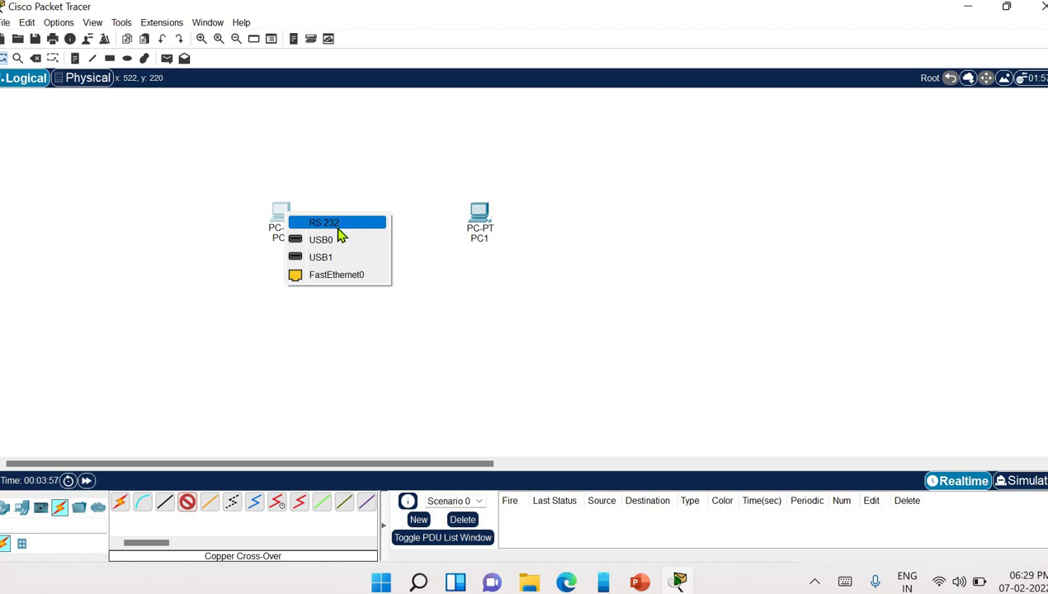
{"action": "left_click", "coordinate": [336, 275]}
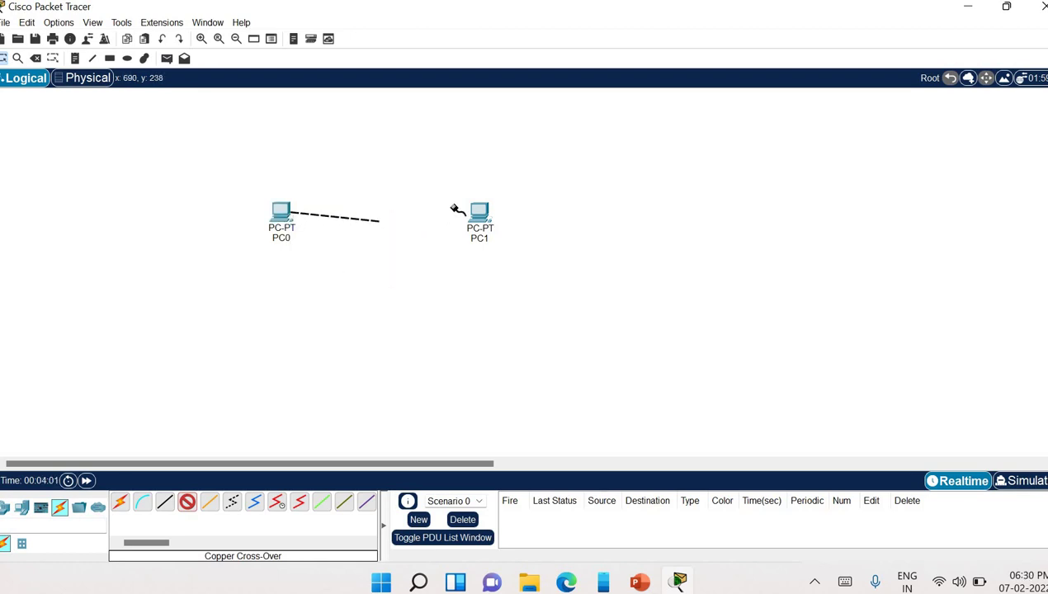
{"action": "left_click", "coordinate": [485, 217]}
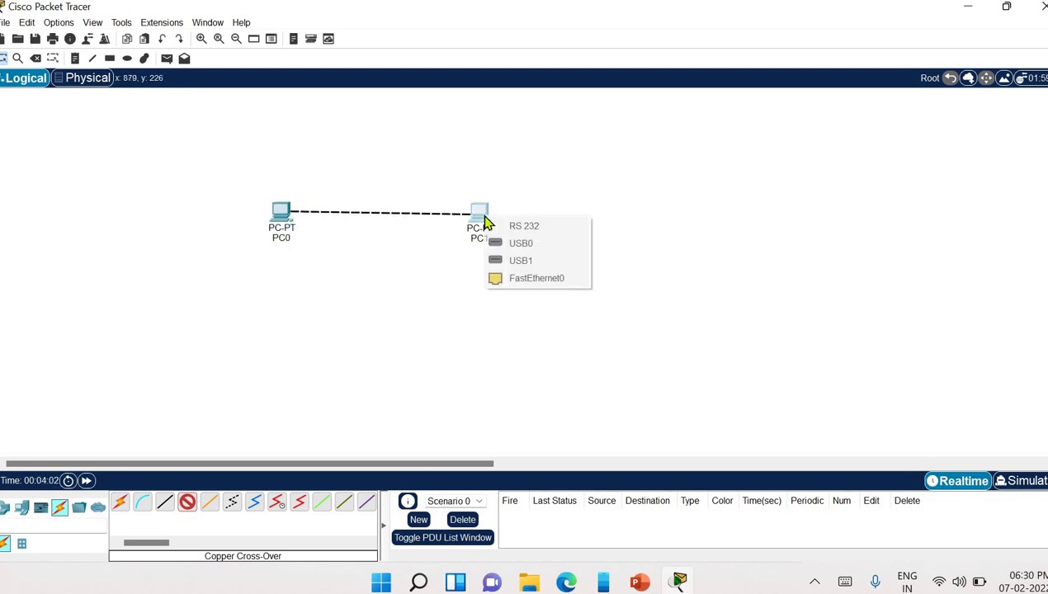
{"action": "left_click", "coordinate": [524, 279]}
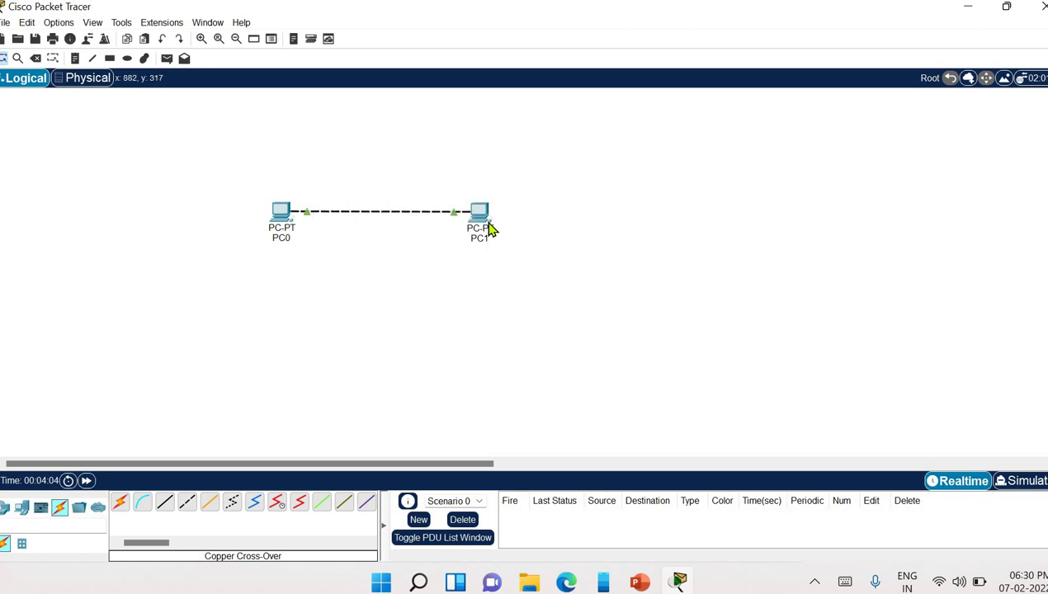
- View PC0's rear ports on its Physical tab, then close PC0's window
{"action": "left_click", "coordinate": [287, 215]}
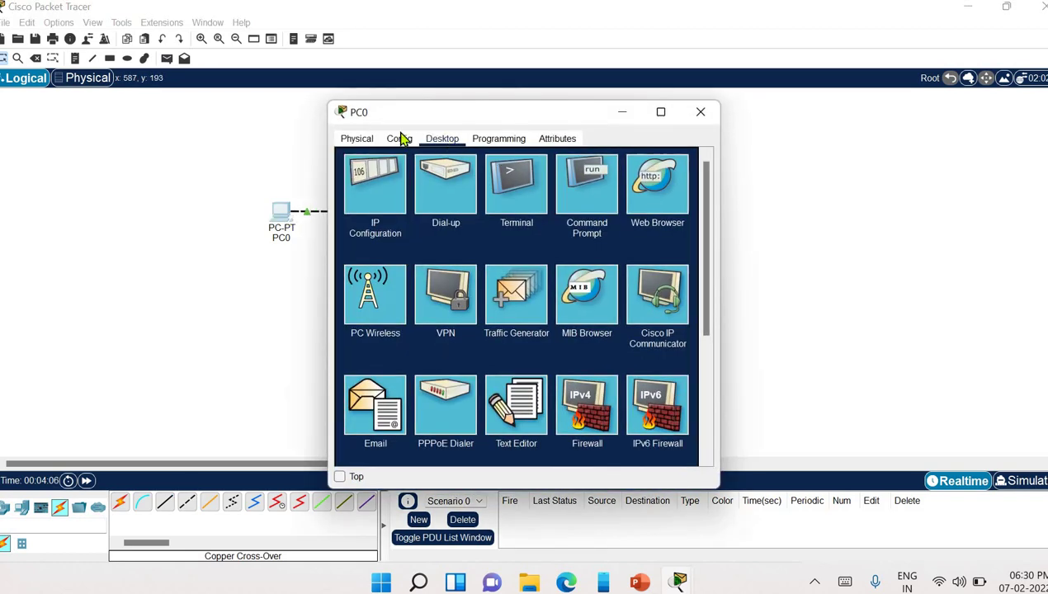
{"action": "left_click", "coordinate": [402, 144]}
{"action": "left_click", "coordinate": [361, 144]}
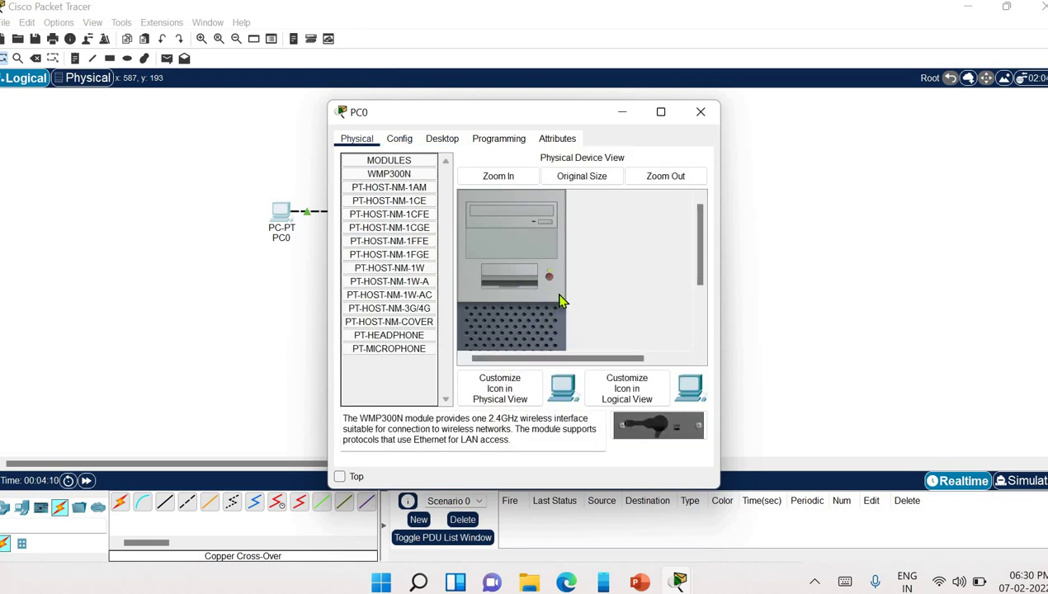
{"action": "scroll", "coordinate": [561, 299], "scroll_direction": "down", "scroll_amount": 5}
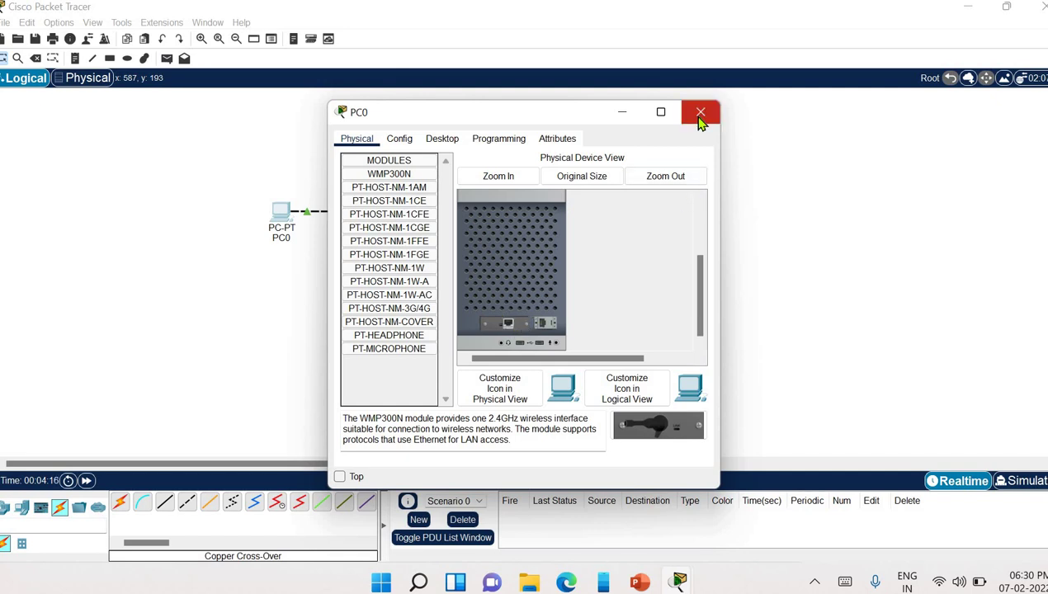
{"action": "mouse_move", "coordinate": [656, 116]}
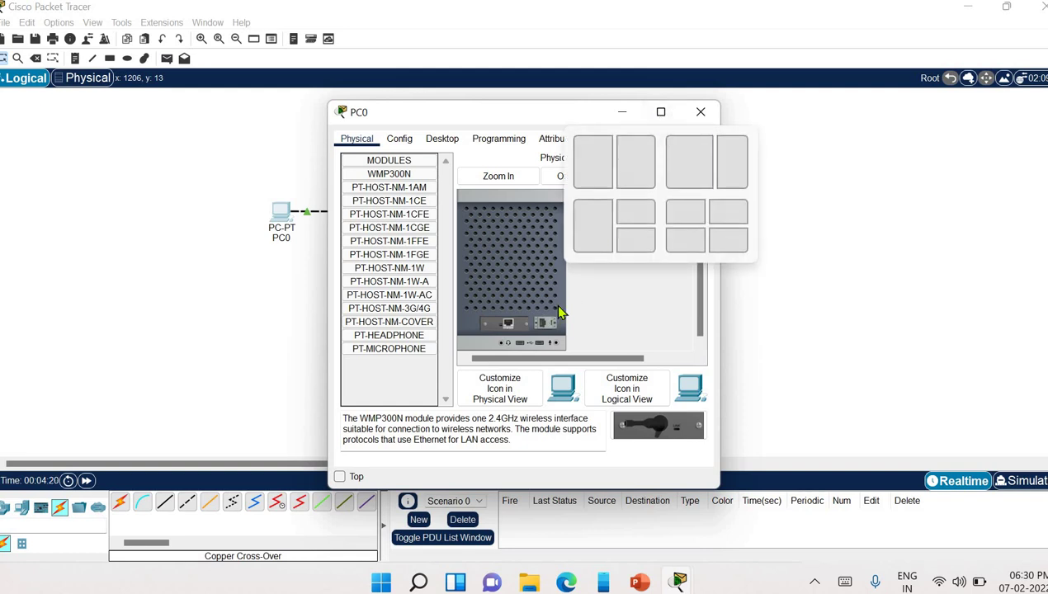
{"action": "left_click", "coordinate": [700, 111]}
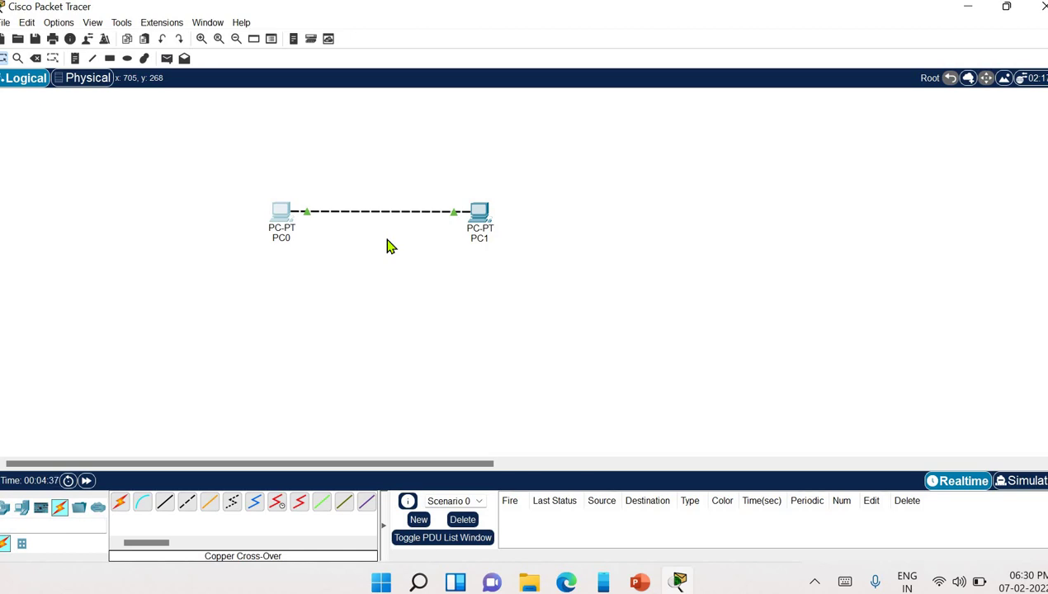
- From PC0's Command Prompt, ping 13.12.11.1 and get 4 of 4 replies with 0% loss
{"action": "left_click", "coordinate": [279, 217]}
{"action": "left_click", "coordinate": [276, 218]}
{"action": "left_click", "coordinate": [441, 139]}
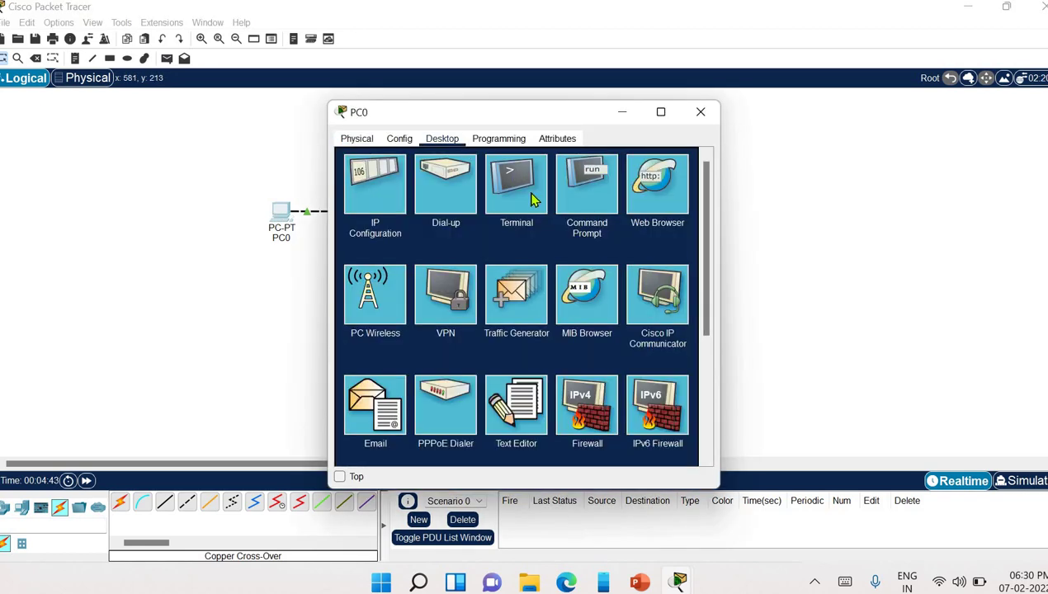
{"action": "left_click", "coordinate": [580, 191]}
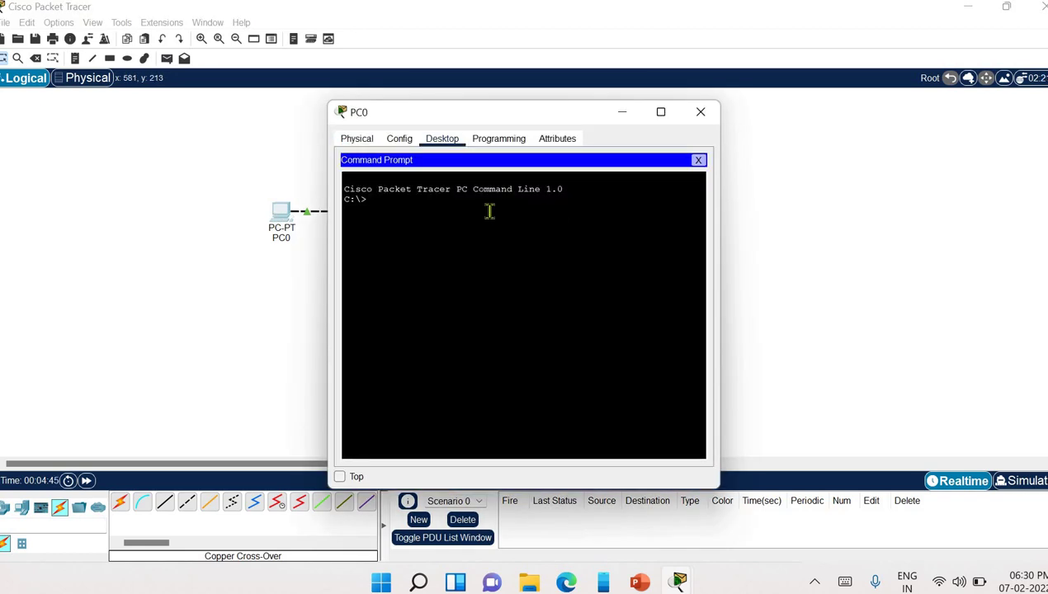
{"action": "left_click_drag", "start_coordinate": [522, 116], "coordinate": [705, 106]}
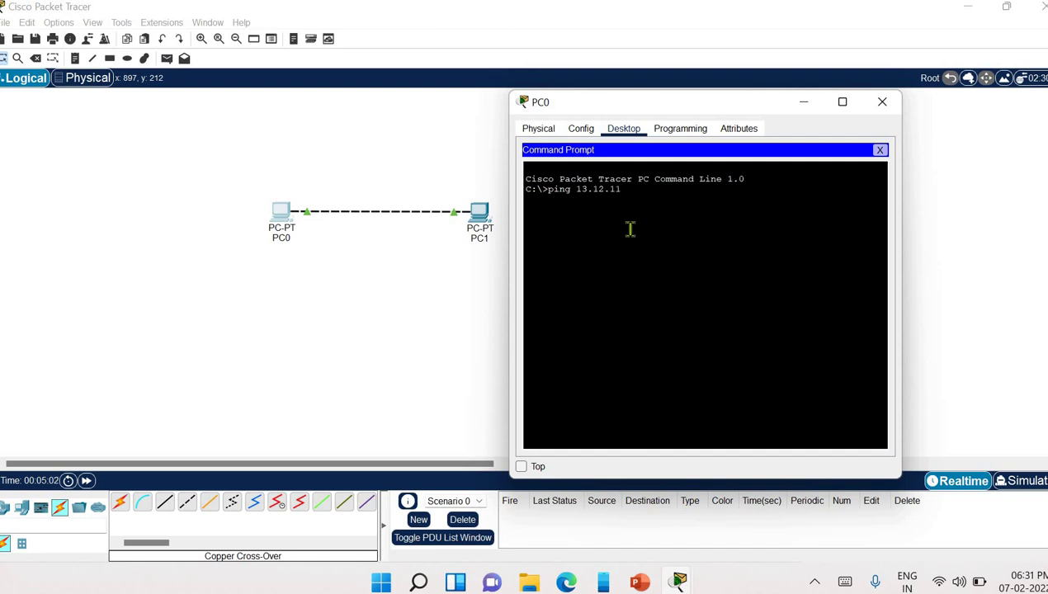
{"action": "key", "text": "Return"}
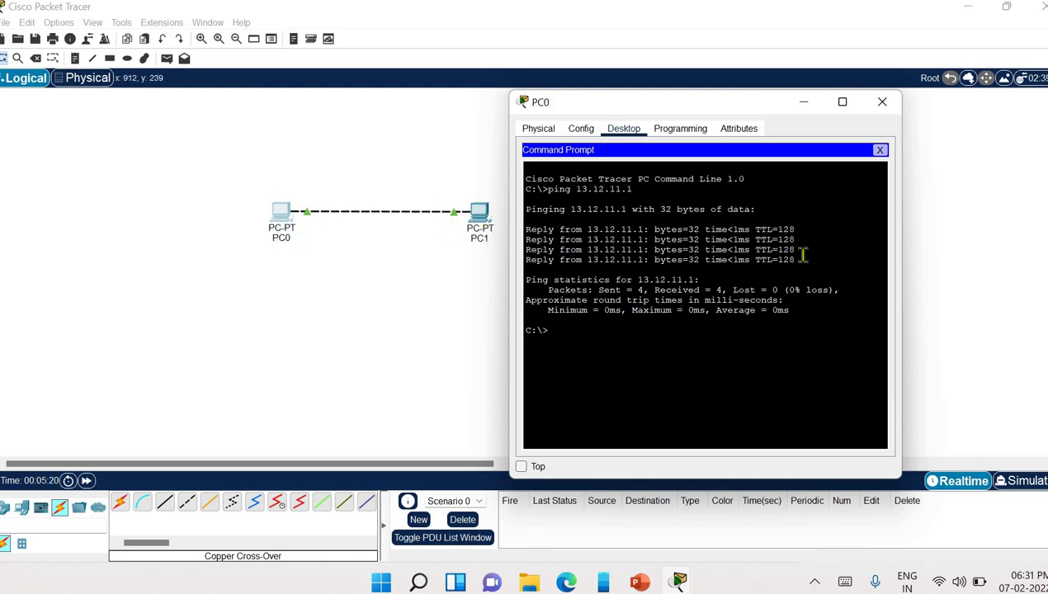
{"action": "left_click_drag", "start_coordinate": [802, 255], "coordinate": [519, 230]}
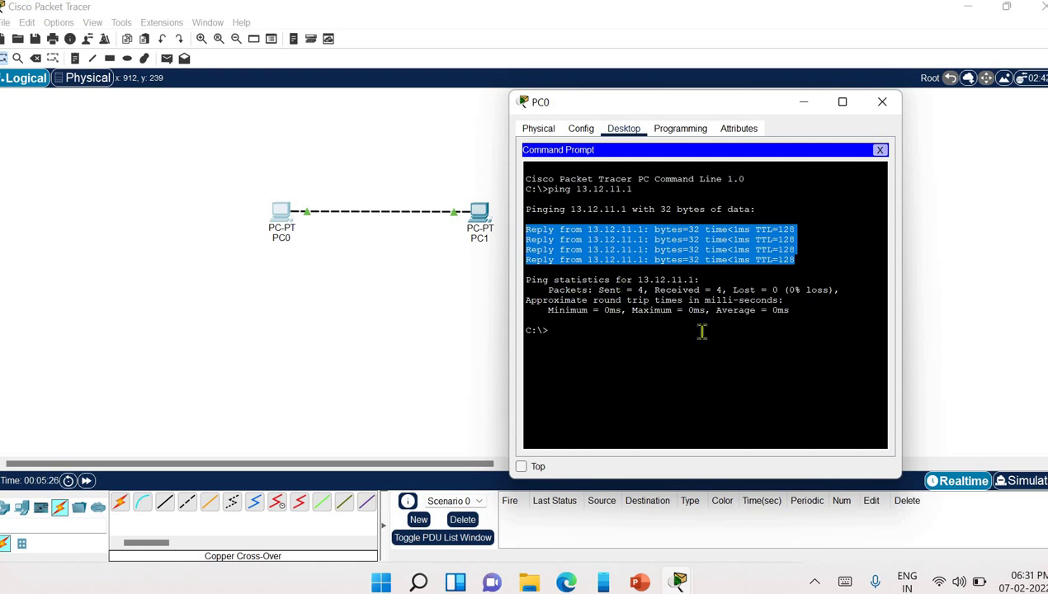
{"action": "left_click_drag", "start_coordinate": [598, 290], "coordinate": [775, 288]}
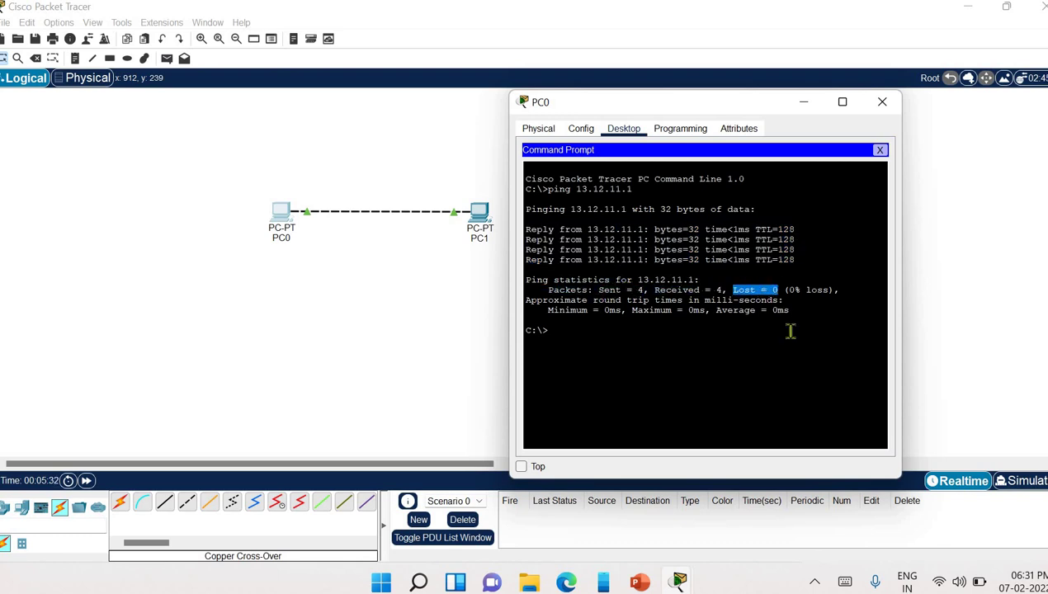